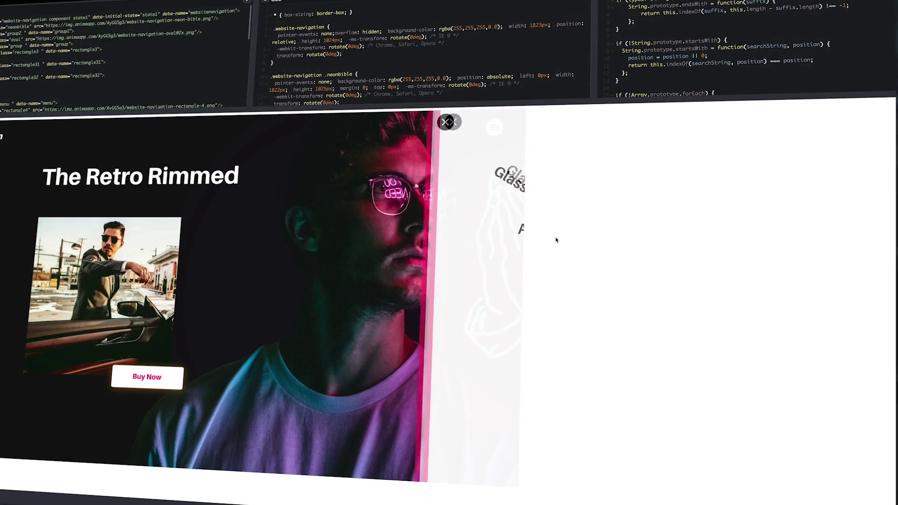
Close the site's navigation menu and open the Timeline for Sketch page on animaapp.com.
click(388, 125)
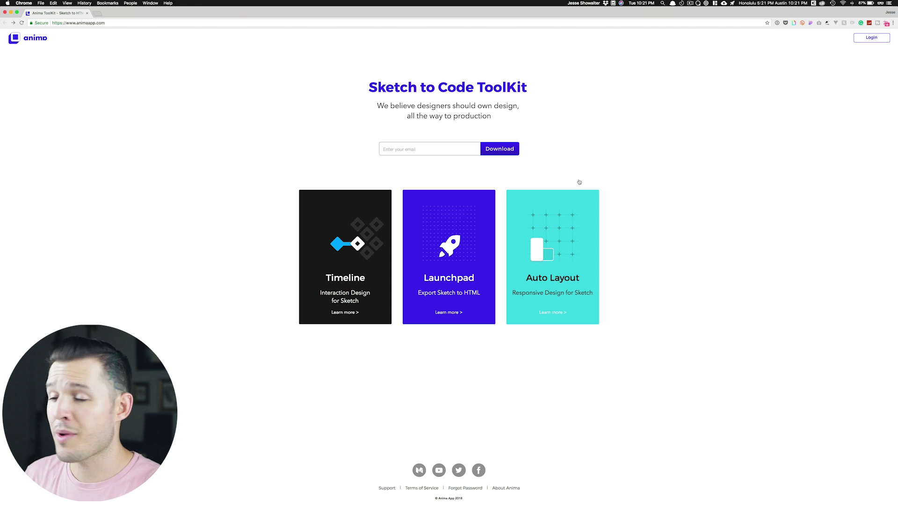
click(317, 256)
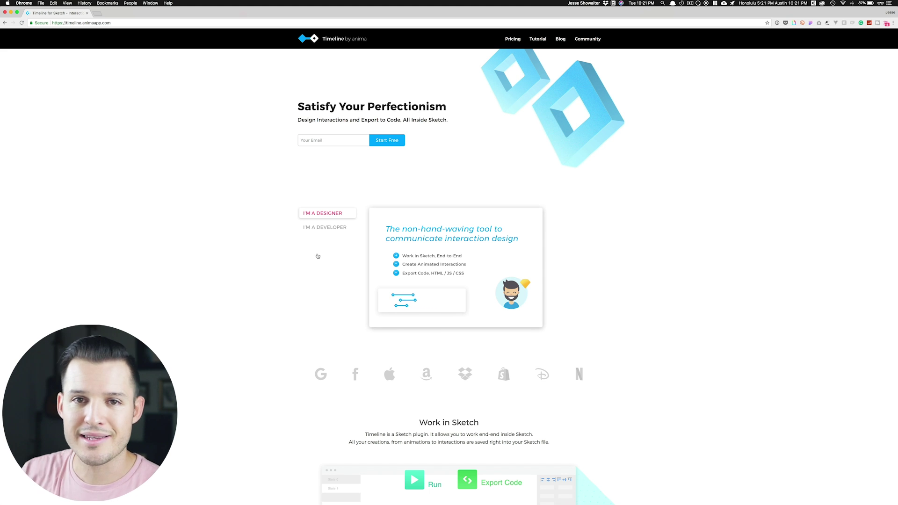
Hide Chrome, bring the timeline document forward, and reveal the Anima Toolkit plugin entry.
key(super+w)
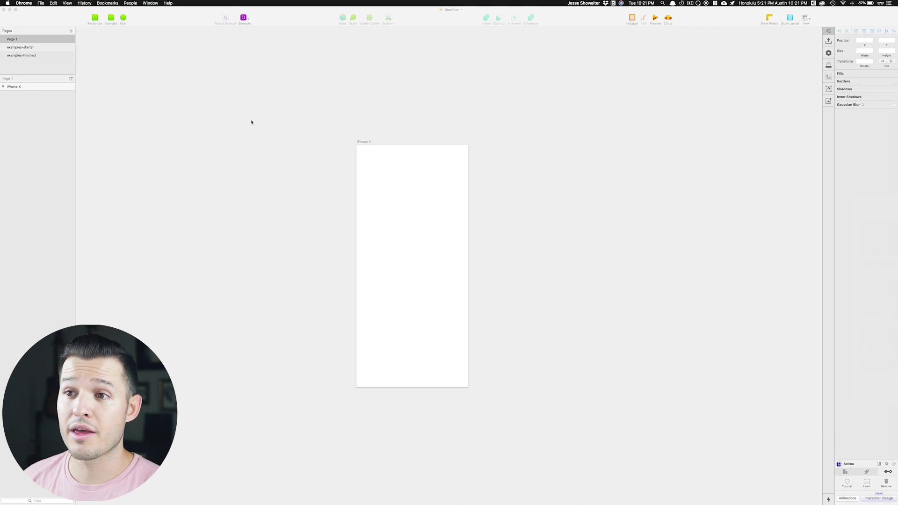
click(251, 122)
click(163, 2)
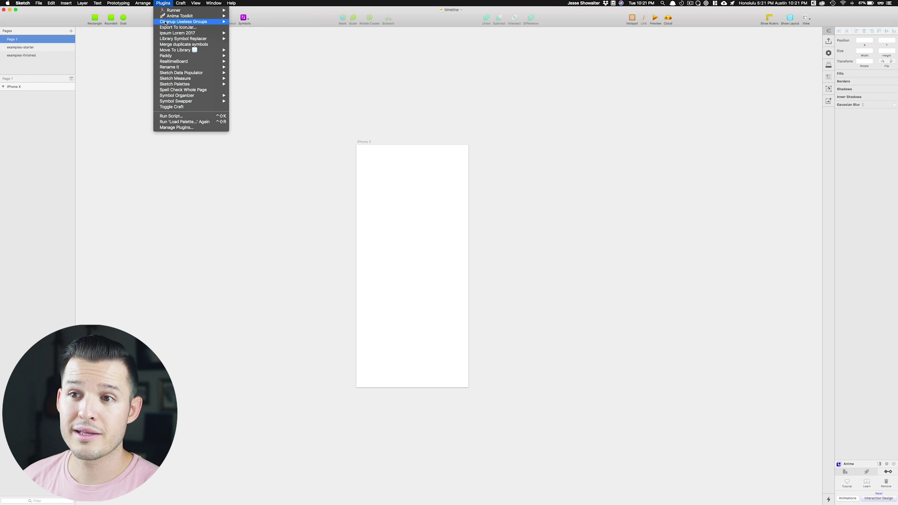
mouse_move(179, 16)
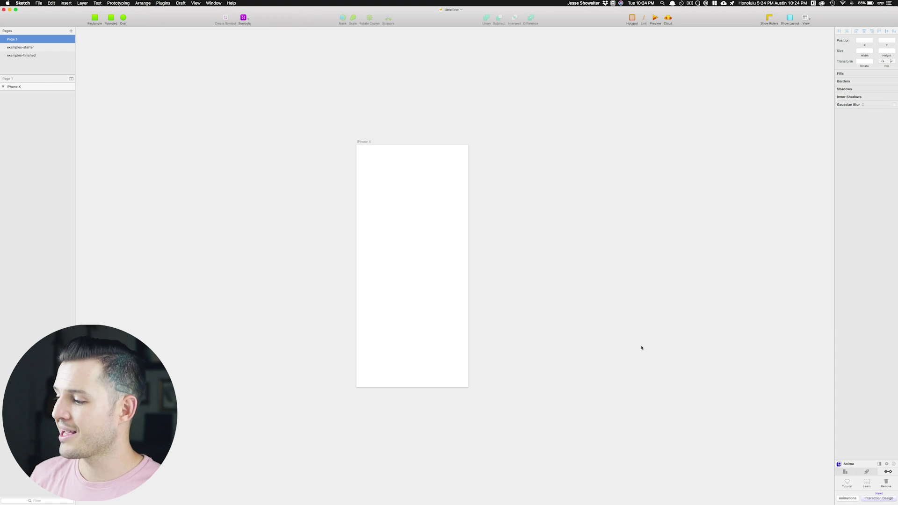
Move the Anima panel to its alternate docking position using Change Panel Location.
click(829, 458)
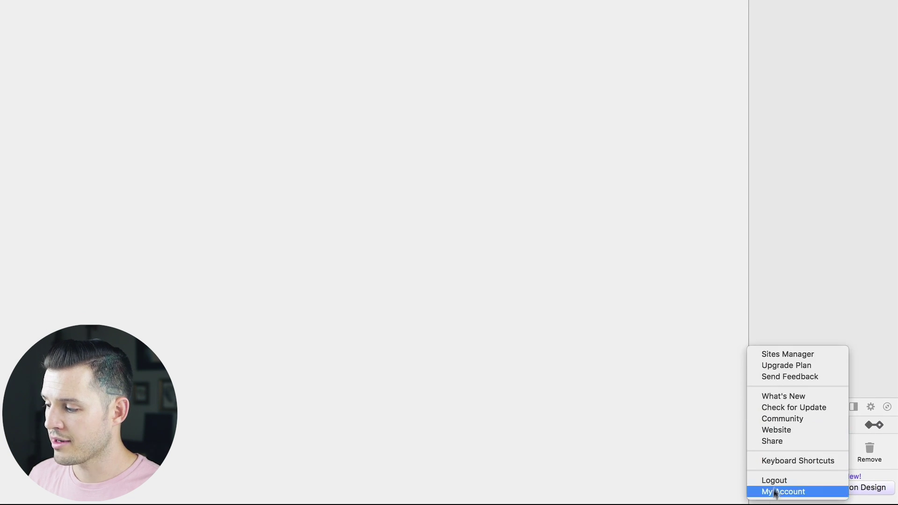
click(706, 379)
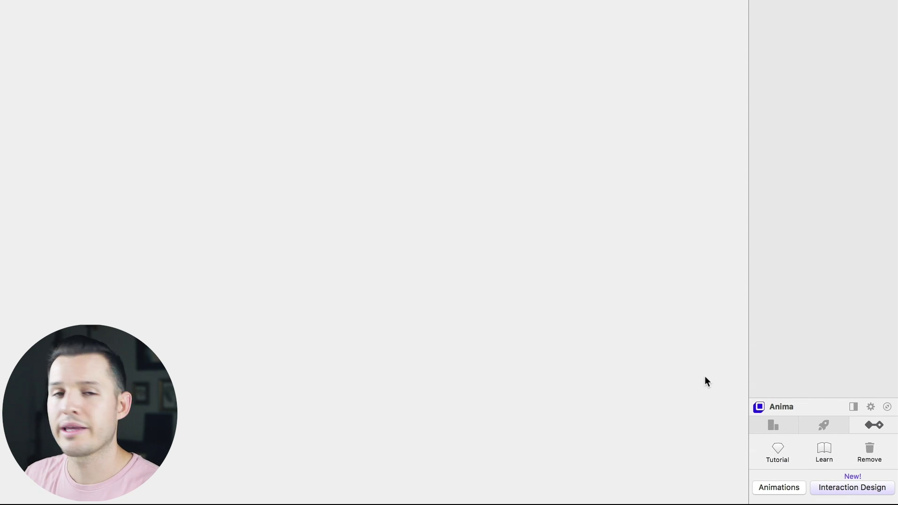
click(852, 406)
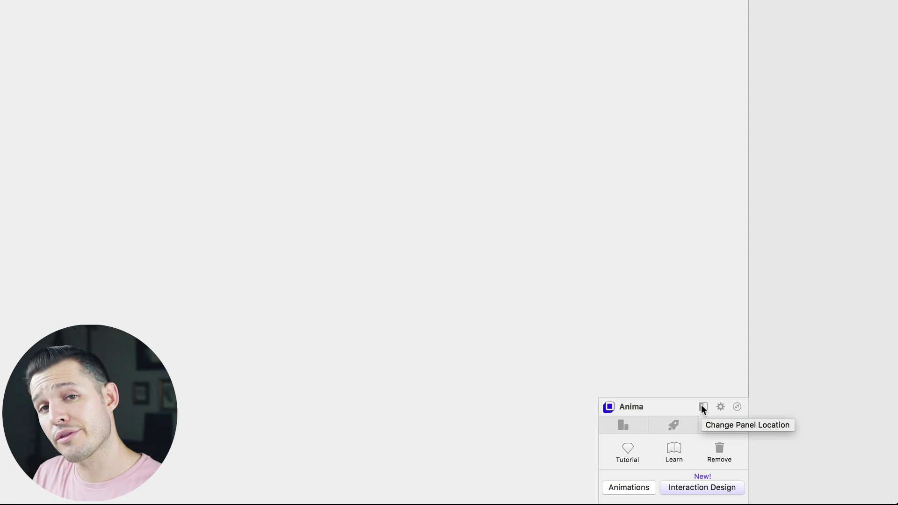
click(720, 407)
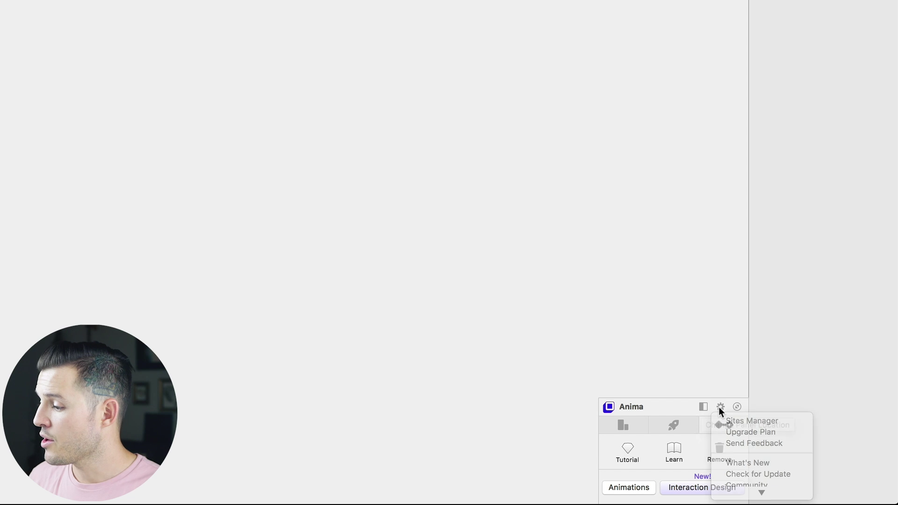
click(719, 407)
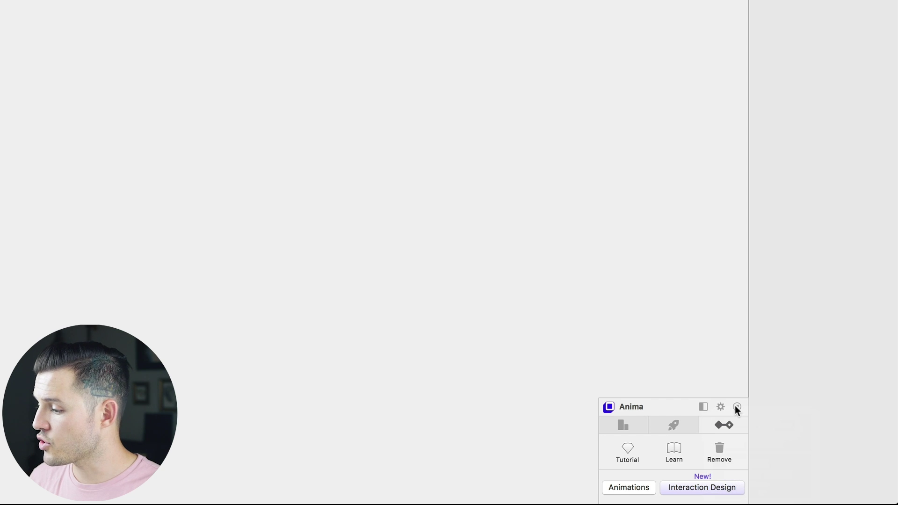
Step through the Auto-Layout and Launchpad tabs to reach Anima's Timeline section.
click(622, 427)
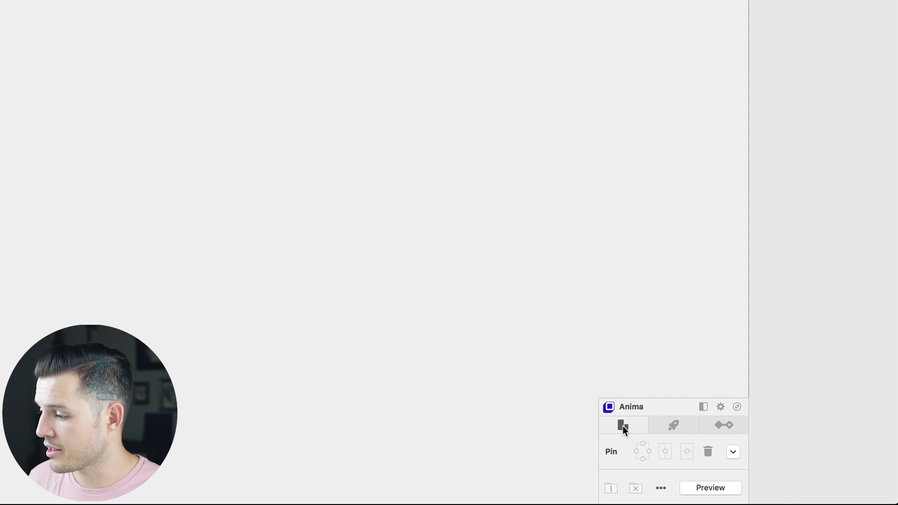
click(679, 425)
click(718, 427)
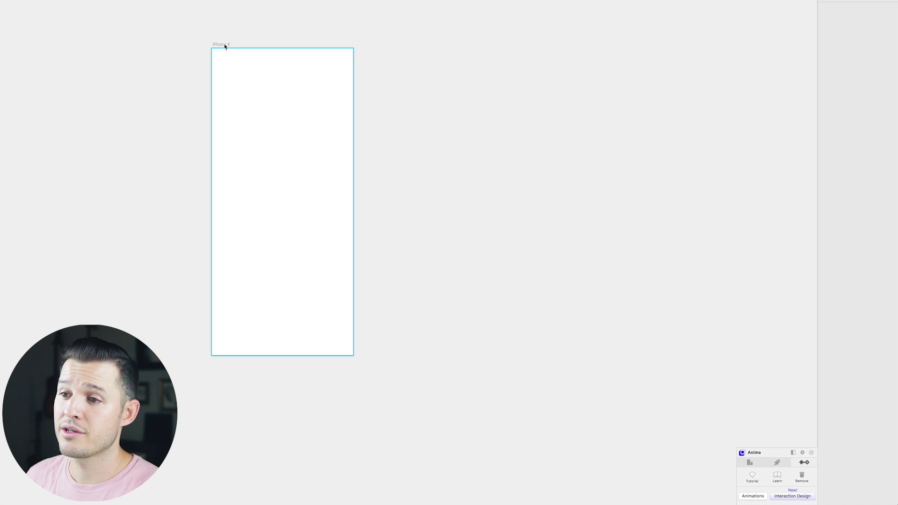
Draw a circle on the iPhone X artboard and fill it with green hex 247854.
click(231, 208)
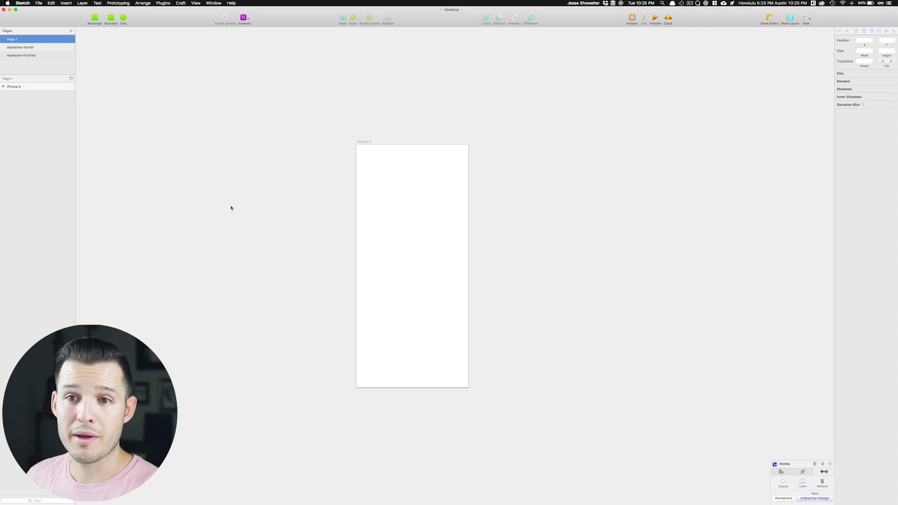
click(122, 18)
drag(391, 211, 455, 275)
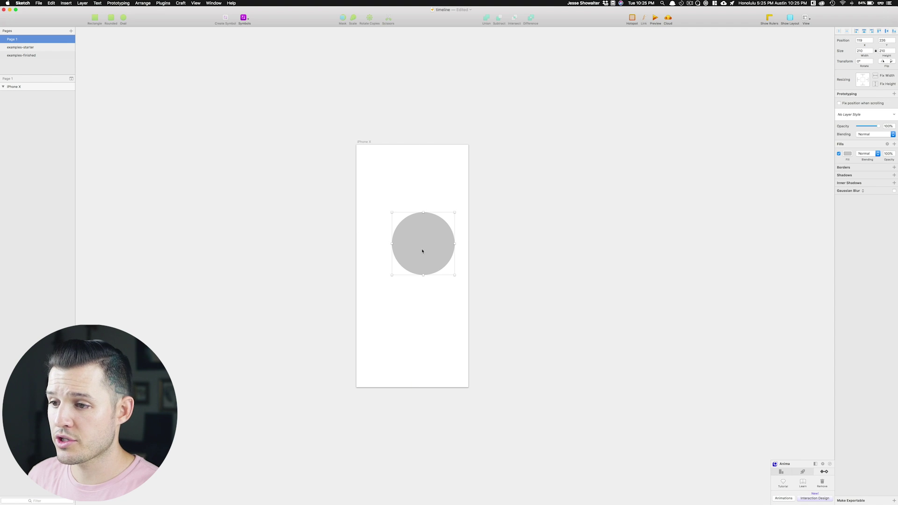
click(847, 153)
text(247854)
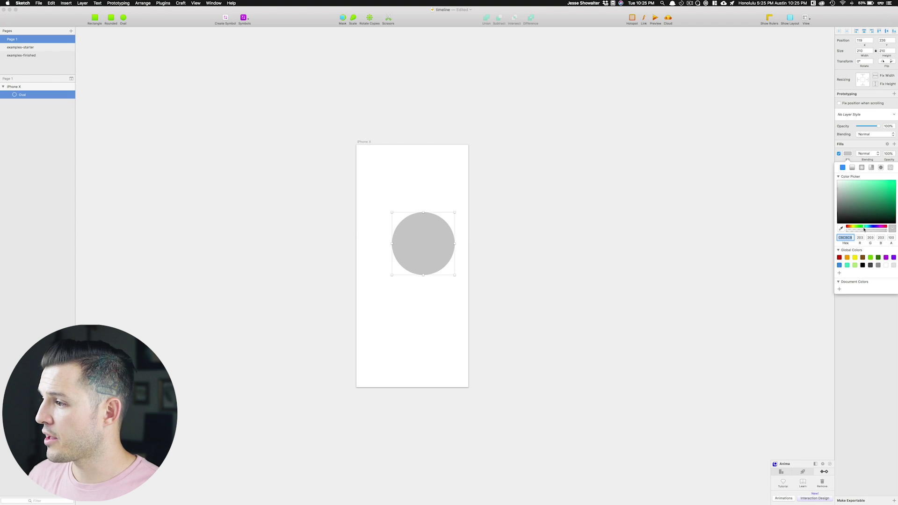
key(Return)
key(super+v)
Centre the green circle on the artboard, then select the iPhone X artboard.
click(531, 272)
drag(441, 247, 430, 271)
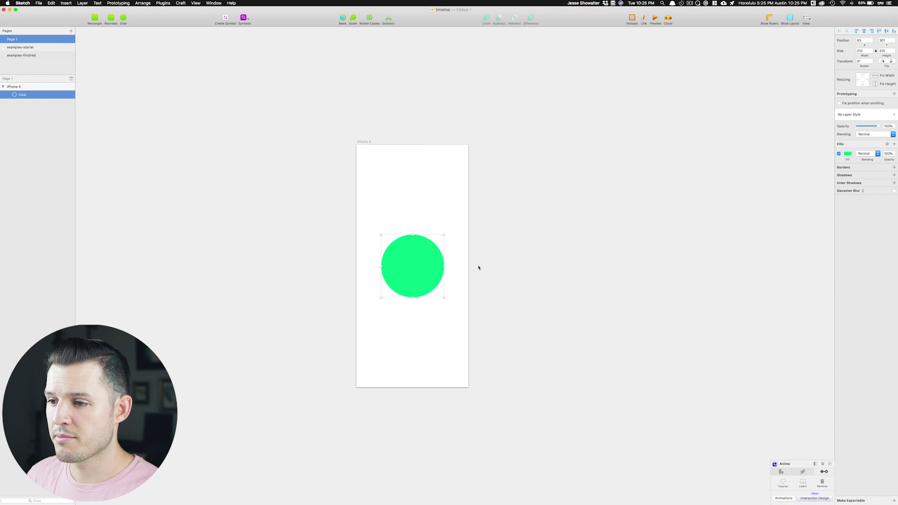
click(477, 266)
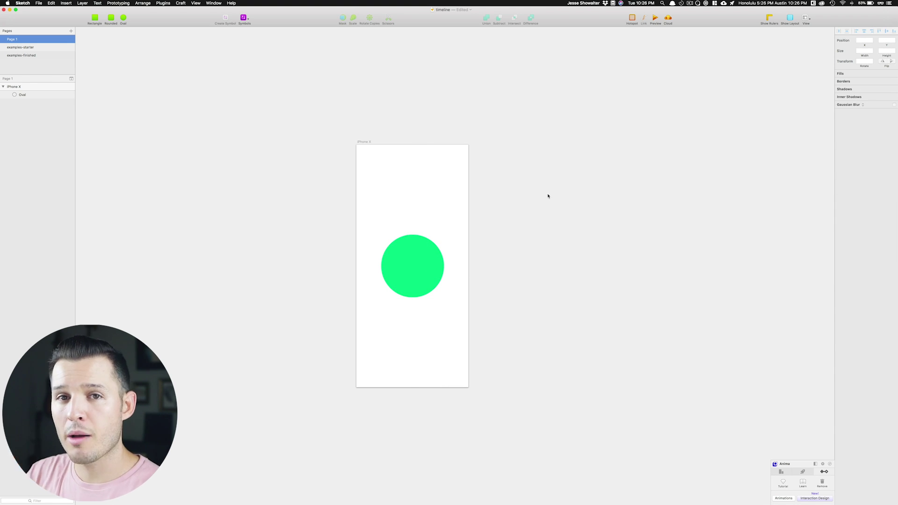
click(364, 141)
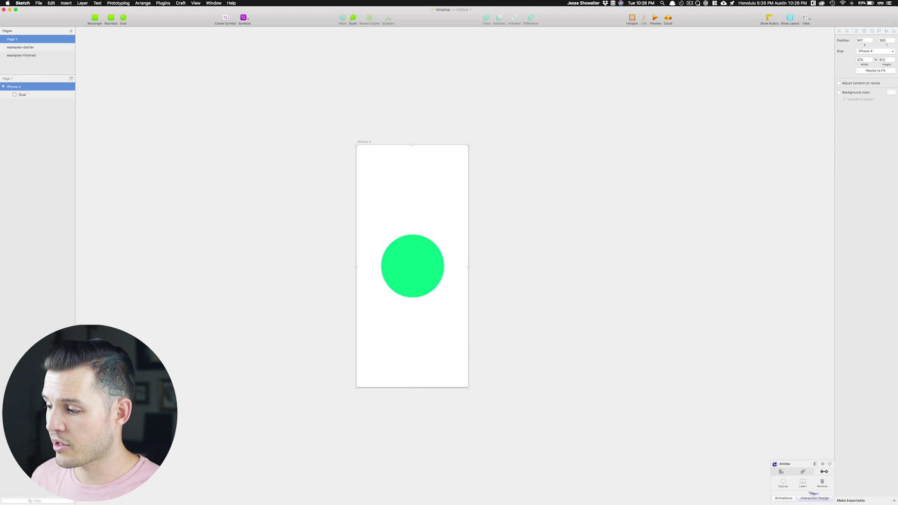
Open the iPhone X artboard in Anima Timeline and select keyframe1's circle.
click(783, 498)
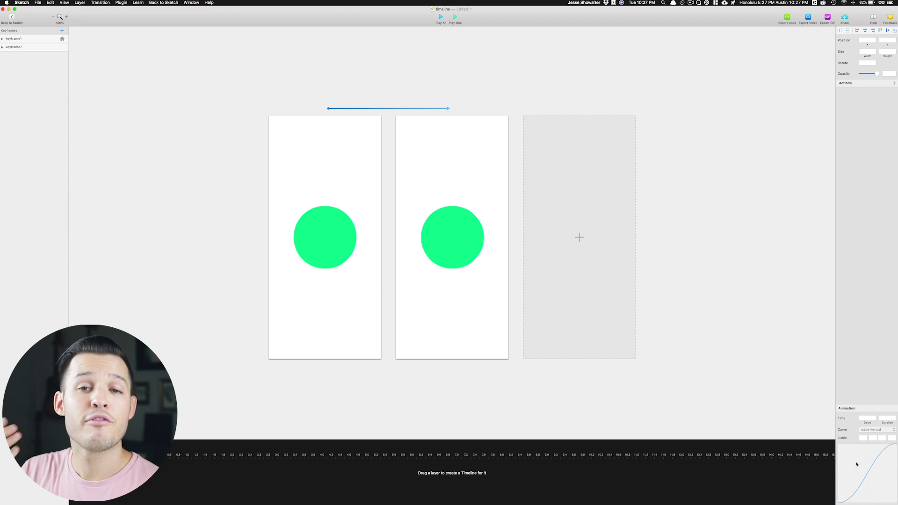
click(317, 215)
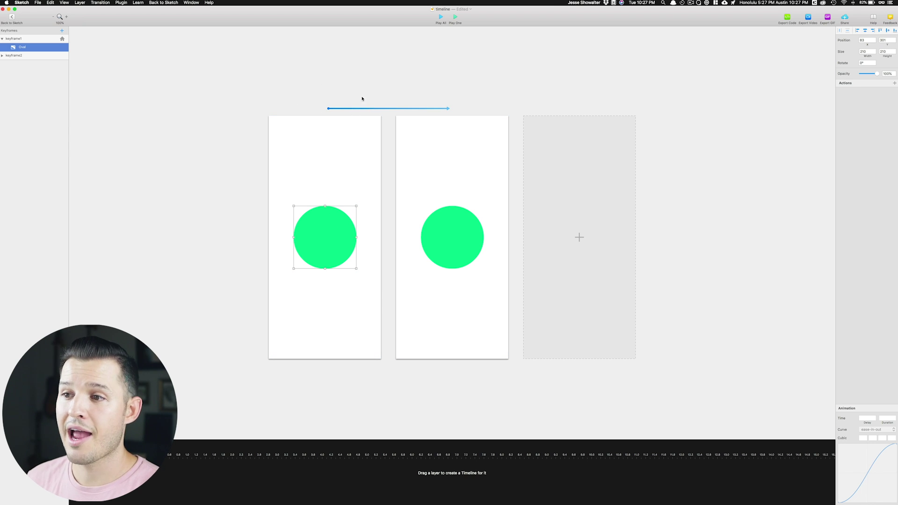
Drop keyframe1's circle to the artboard bottom and raise keyframe2's circle above centre.
click(318, 155)
click(443, 172)
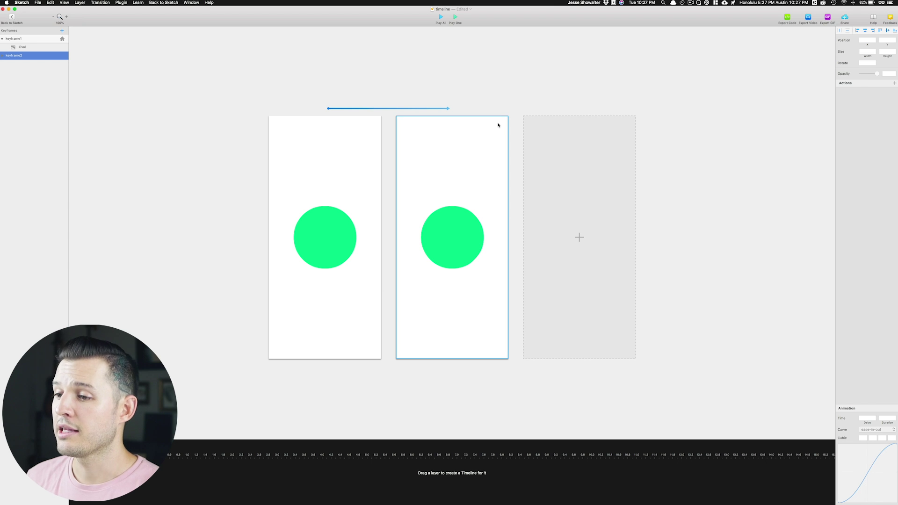
drag(314, 227, 313, 317)
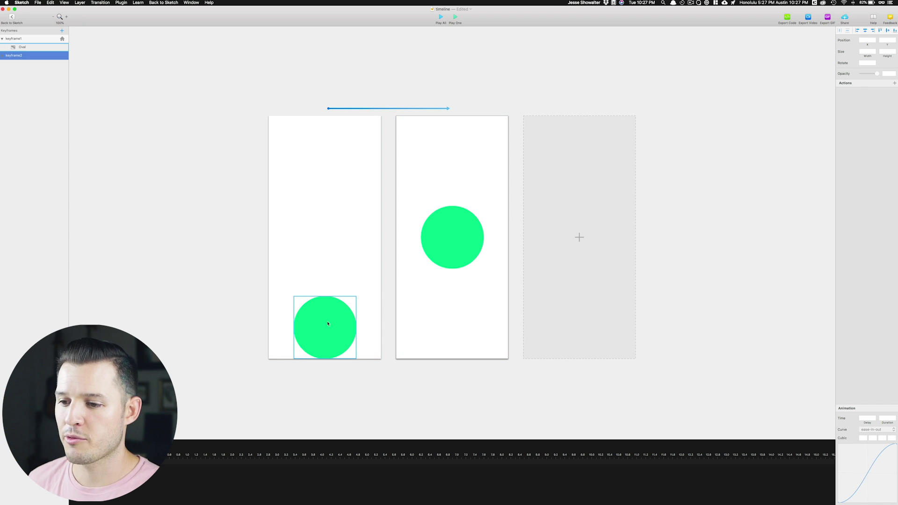
drag(446, 254, 449, 227)
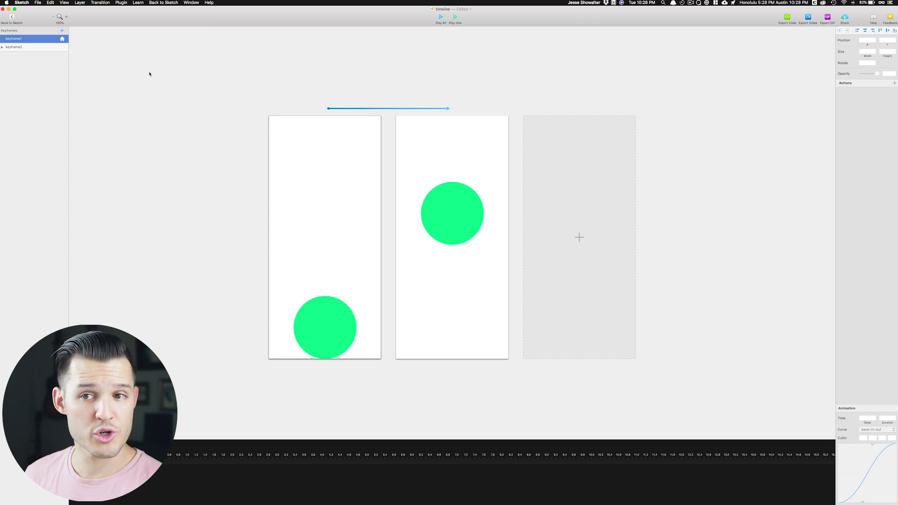
right_click(23, 42)
Duplicate keyframe1 into a third keyframe so the circle returns to the bottom after keyframe2.
click(40, 56)
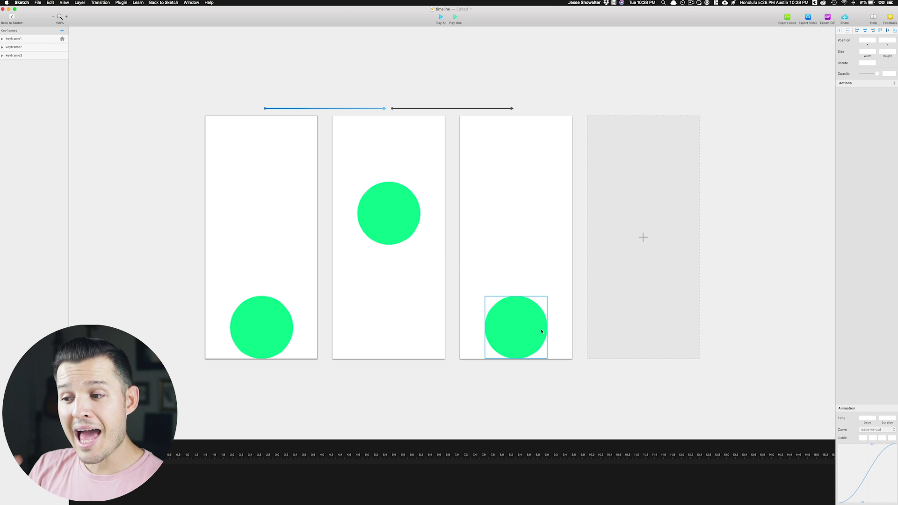
click(541, 330)
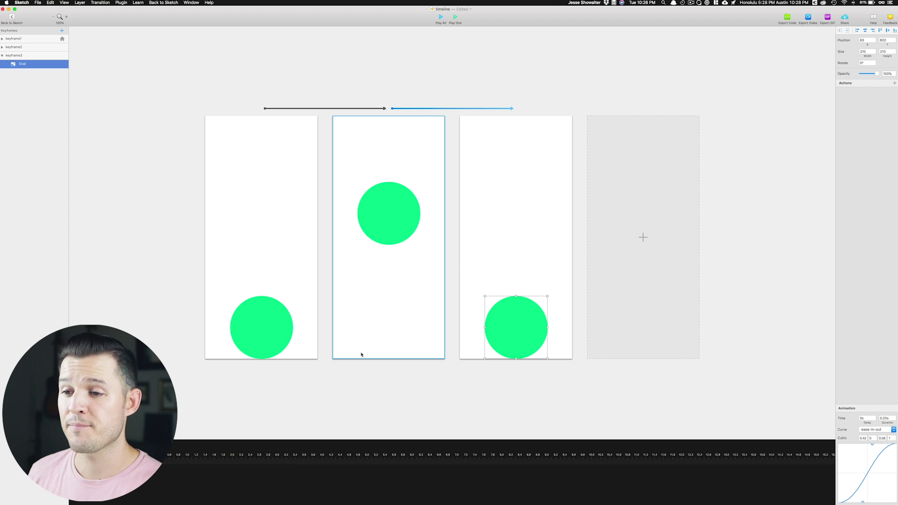
click(275, 333)
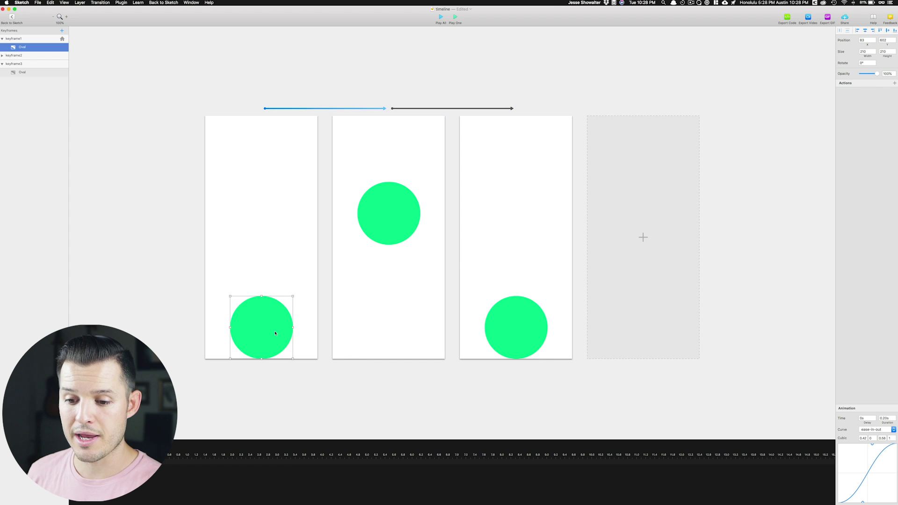
click(257, 181)
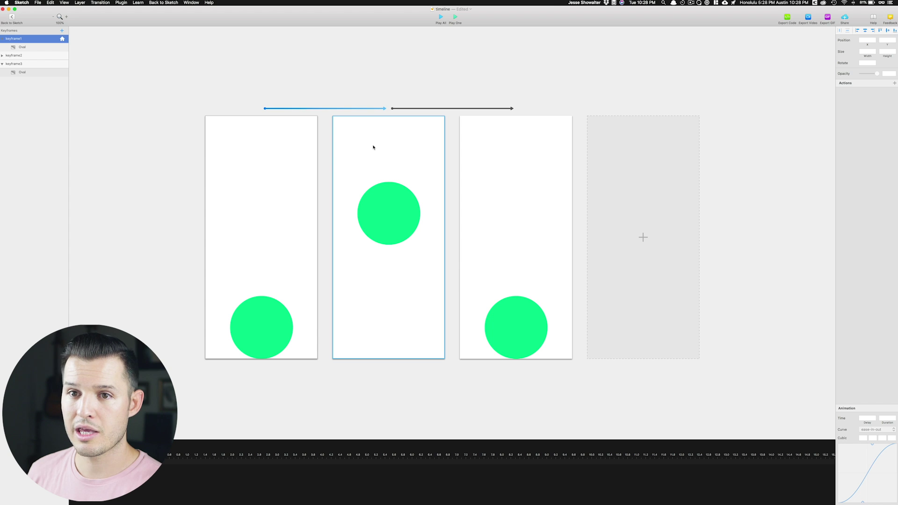
click(473, 145)
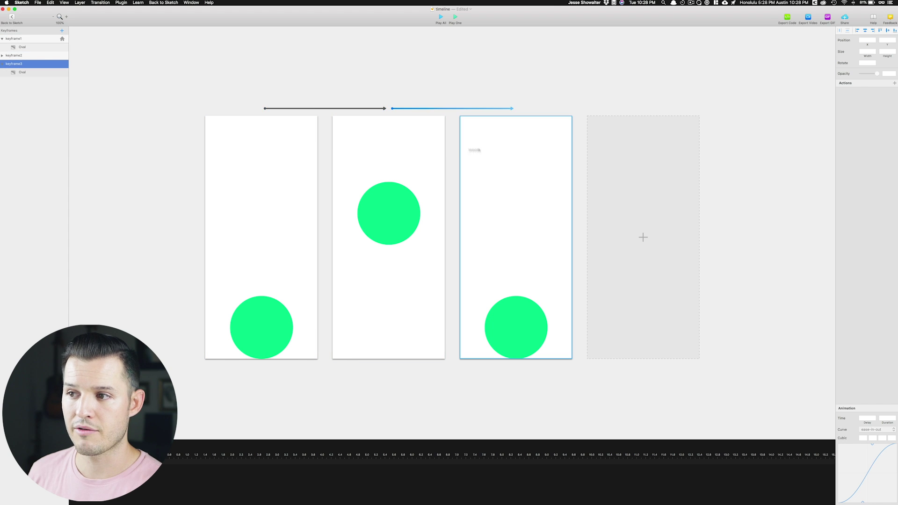
click(295, 145)
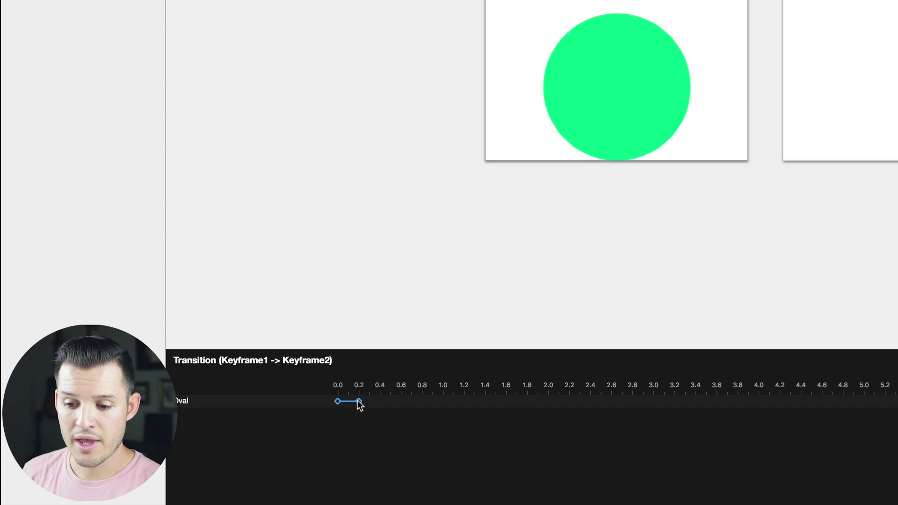
Shorten the Oval's keyframe1-to-keyframe2 transition to 0.2 seconds and preview with Play All.
drag(368, 402, 443, 411)
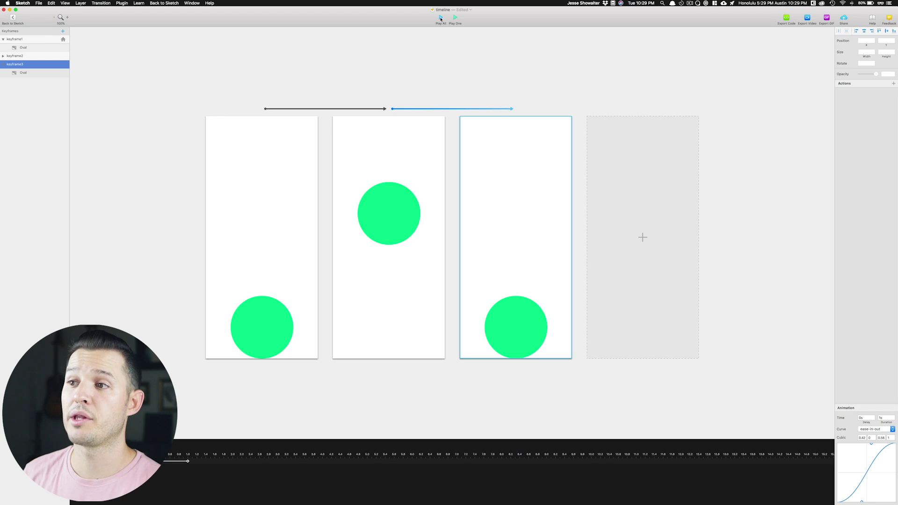
click(440, 19)
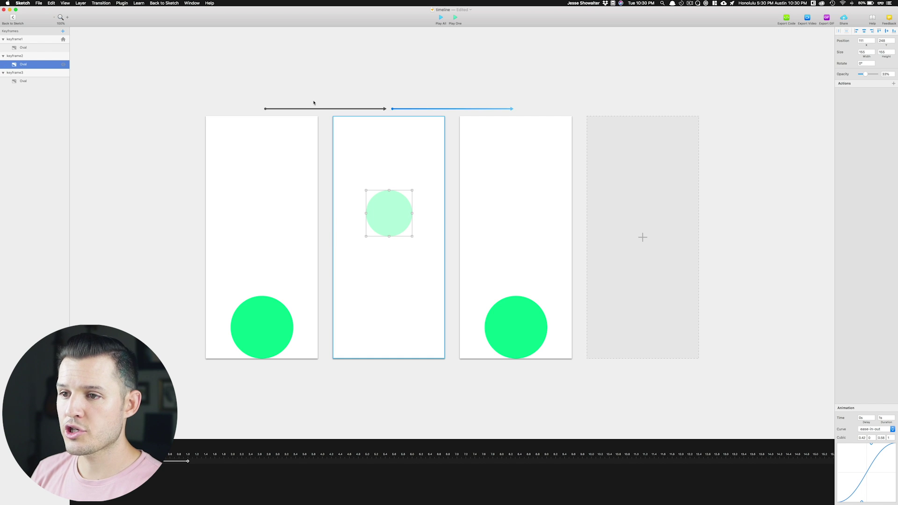
click(316, 109)
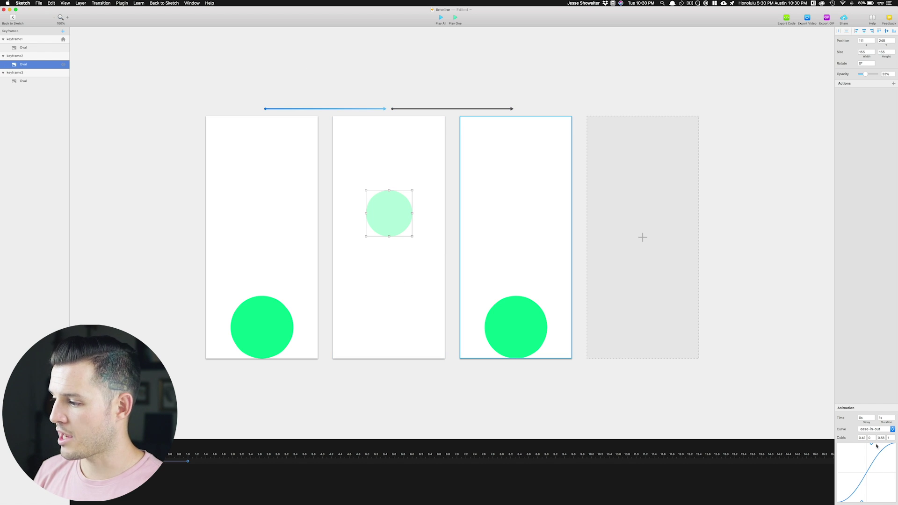
Give the first transition a custom easing curve (0.68, 0.15, 0.42, 0.91) and preview it.
click(873, 429)
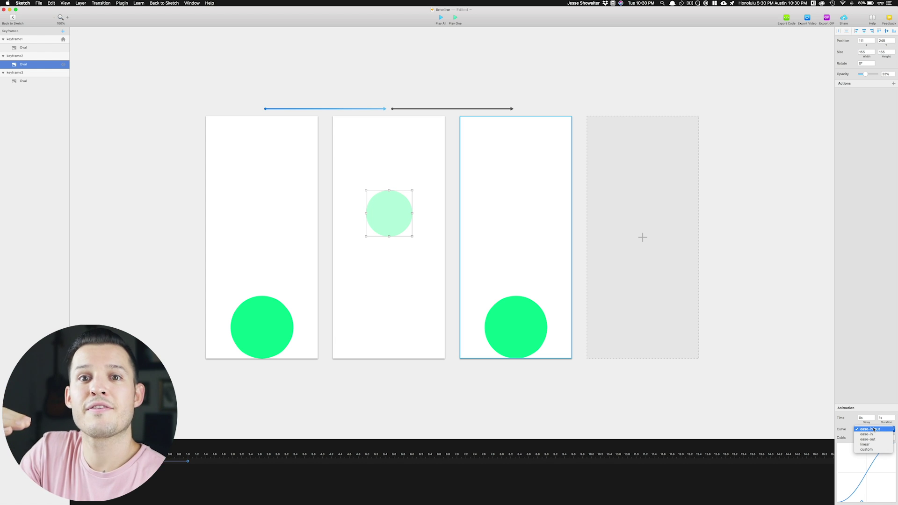
click(873, 429)
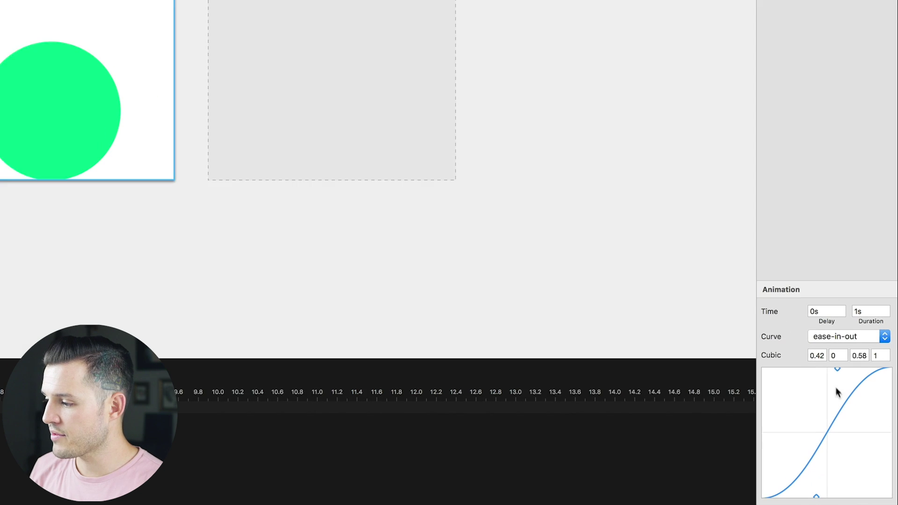
drag(832, 361, 810, 372)
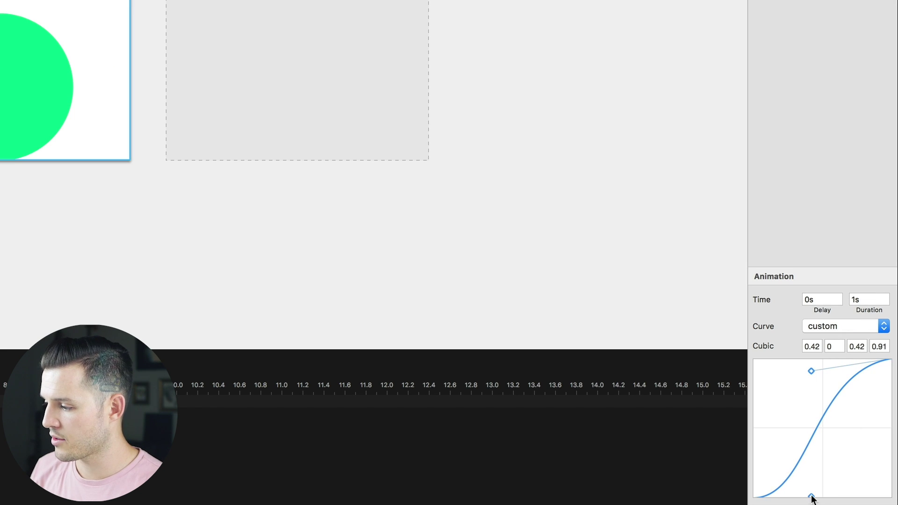
drag(810, 496, 847, 477)
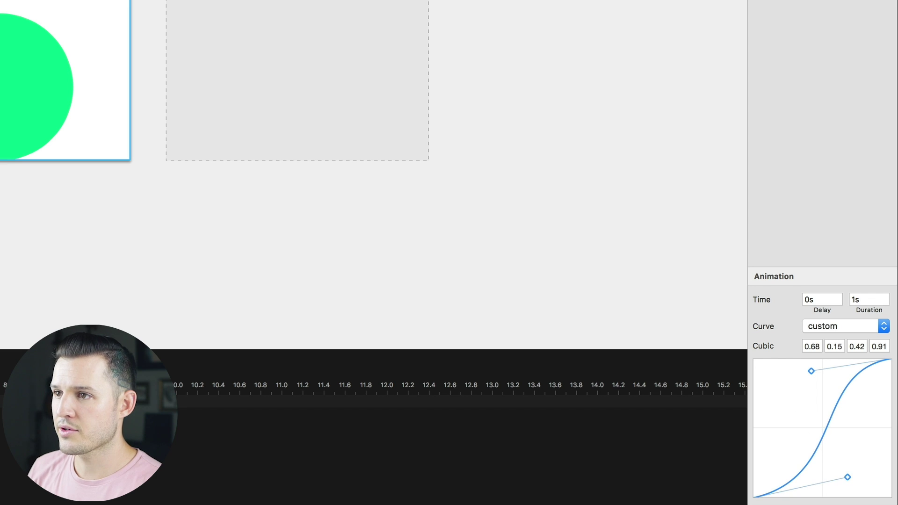
click(443, 21)
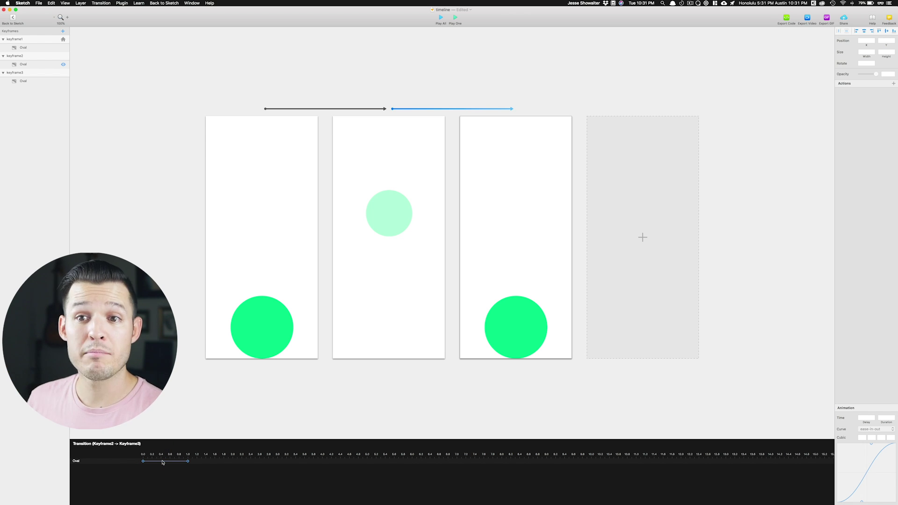
click(276, 302)
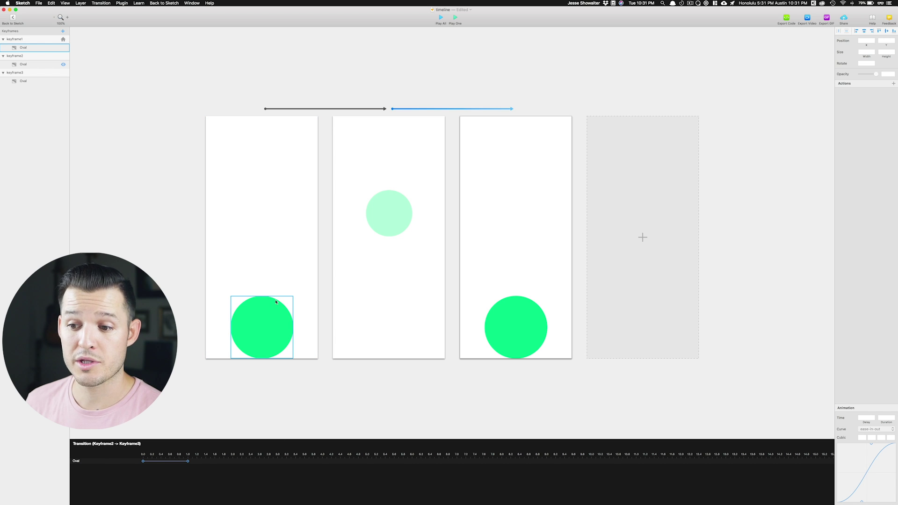
click(173, 462)
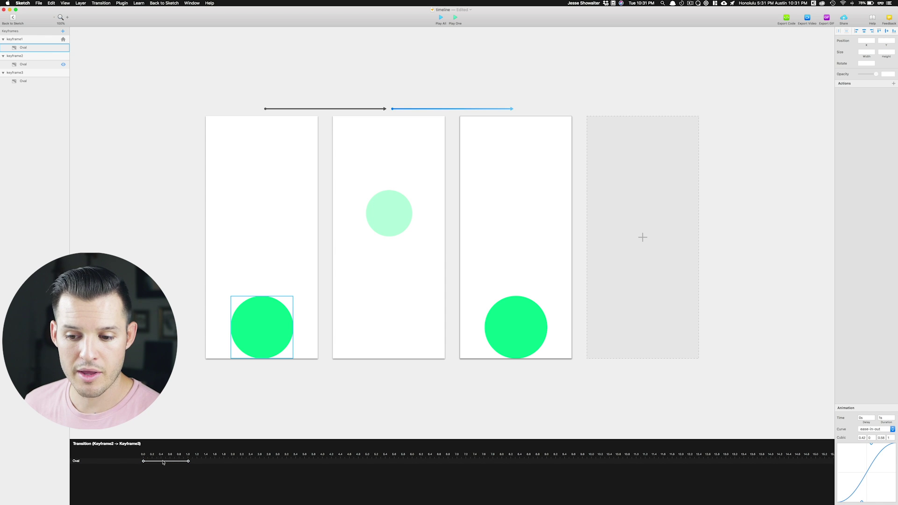
drag(163, 462, 190, 463)
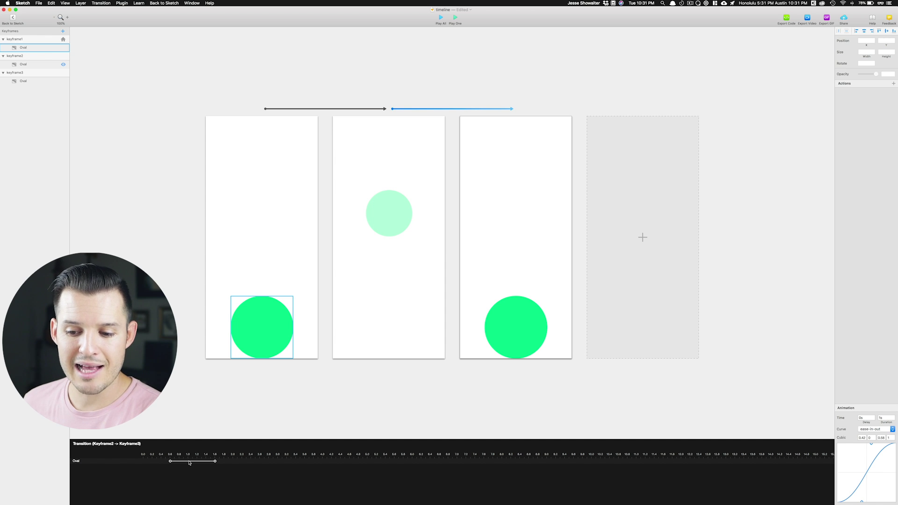
drag(189, 463, 189, 463)
click(416, 124)
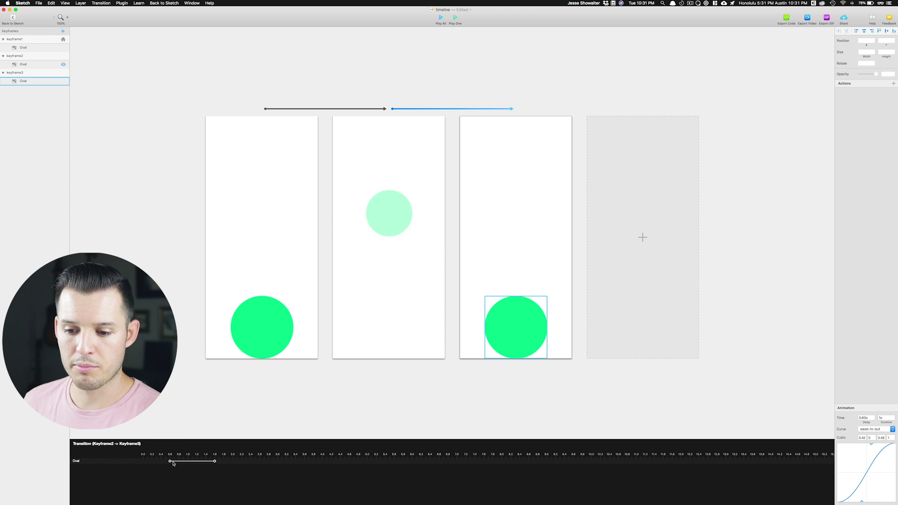
click(441, 18)
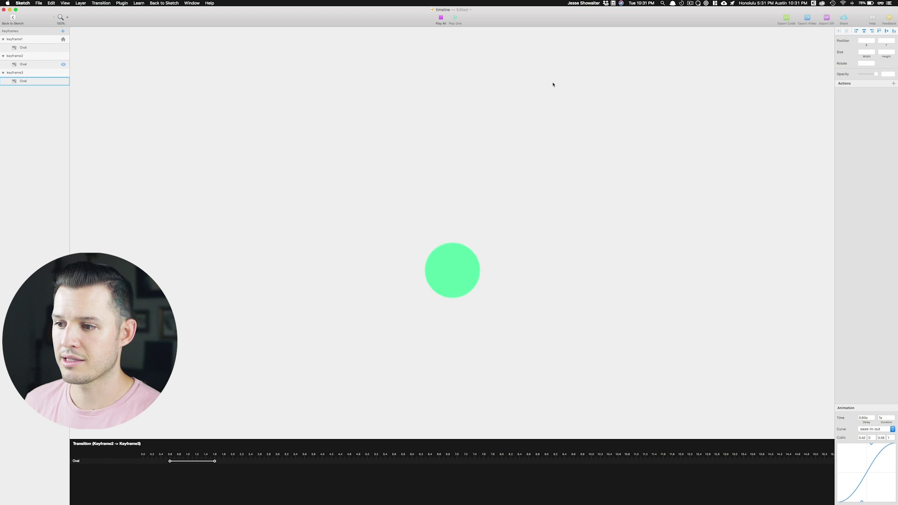
click(440, 18)
drag(182, 463, 153, 463)
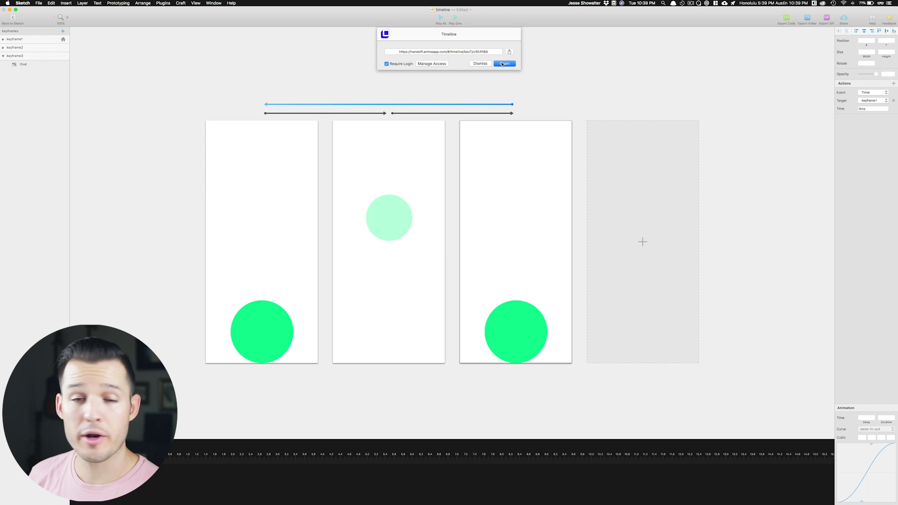
Open the shared Handoff link in Chrome to watch the bouncing green circle play.
click(502, 64)
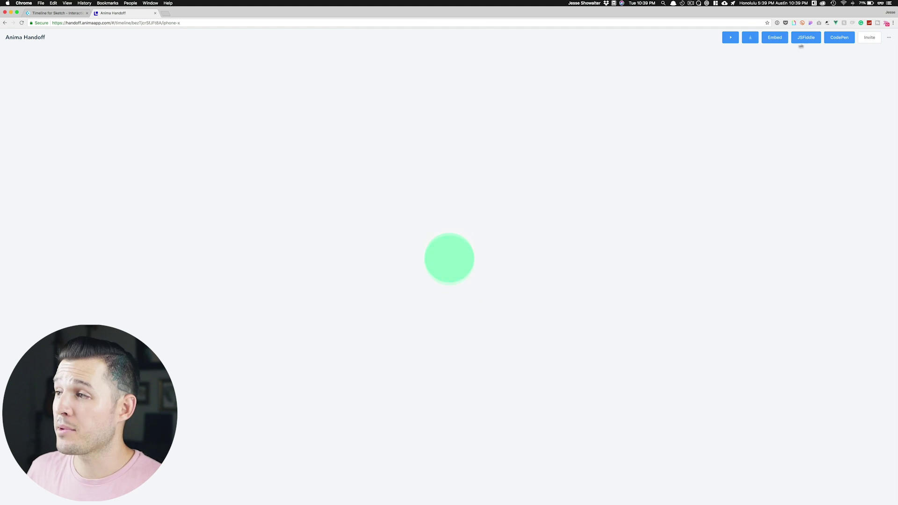
Make the Handoff page public to anyone with the link and export the animation to CodePen.
click(870, 38)
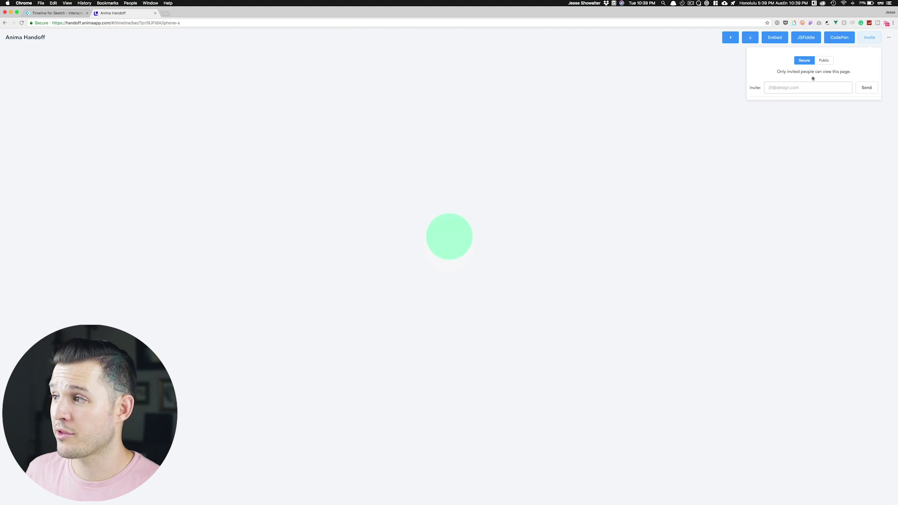
click(824, 61)
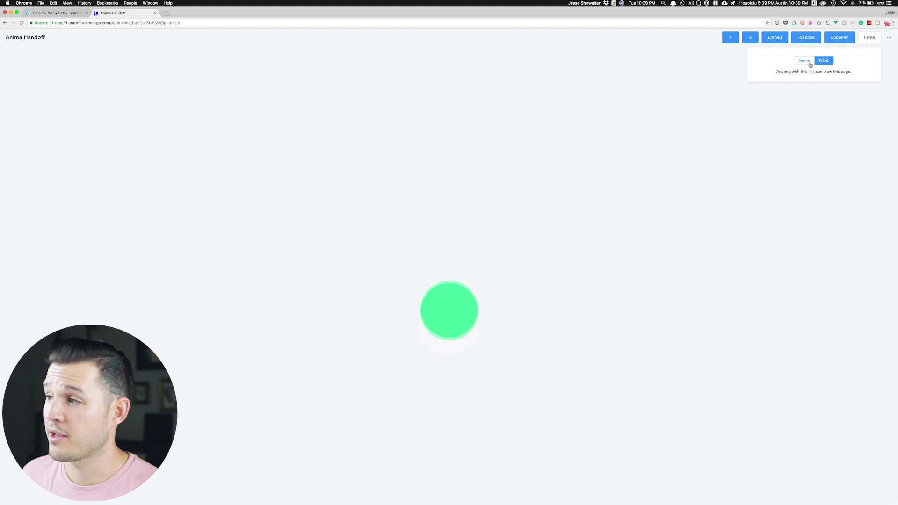
click(842, 37)
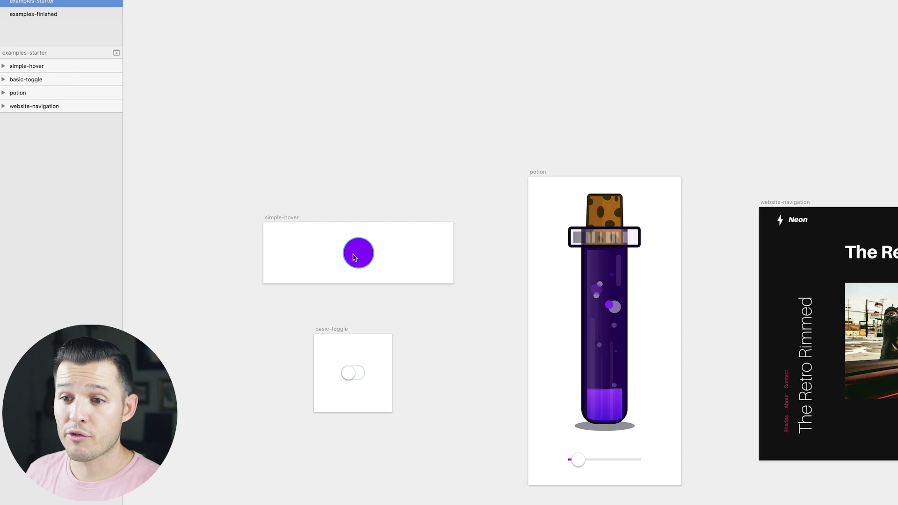
Keep the Click Me text hidden and load the simple-hover artboard into Anima Timeline.
click(354, 257)
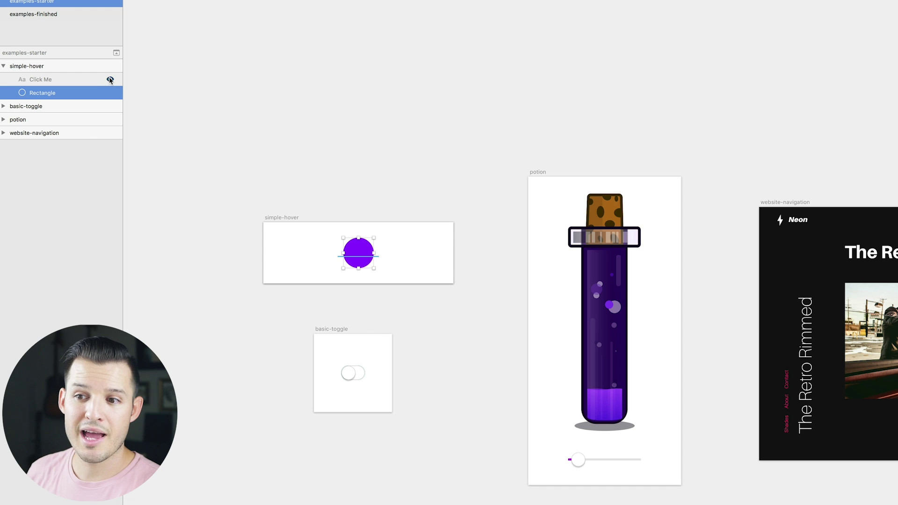
click(110, 79)
click(110, 79)
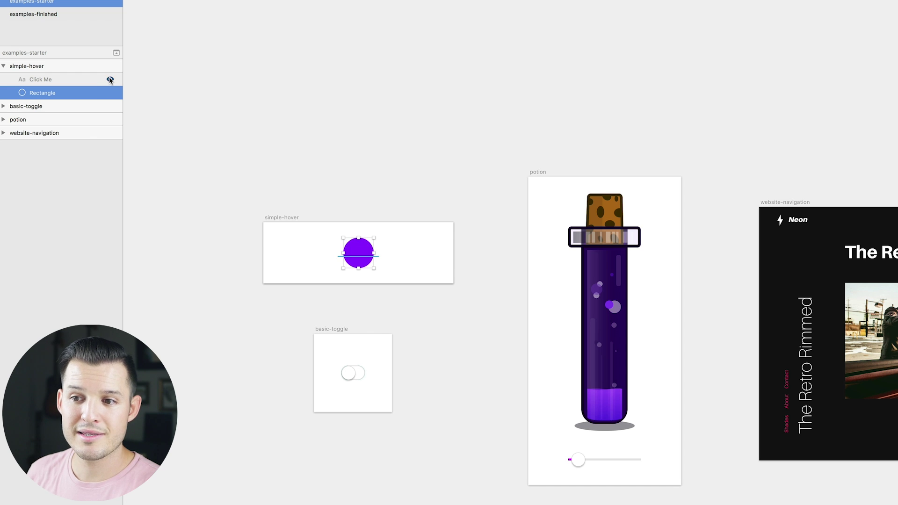
click(238, 205)
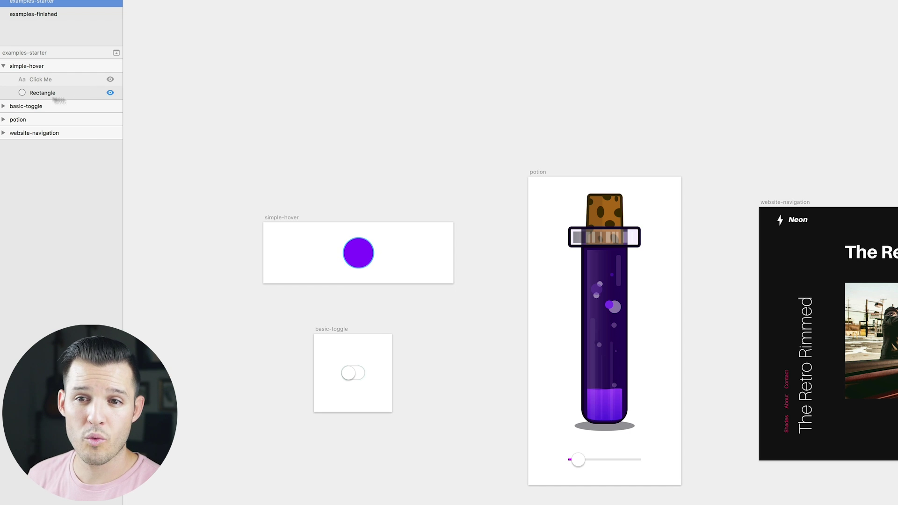
click(101, 65)
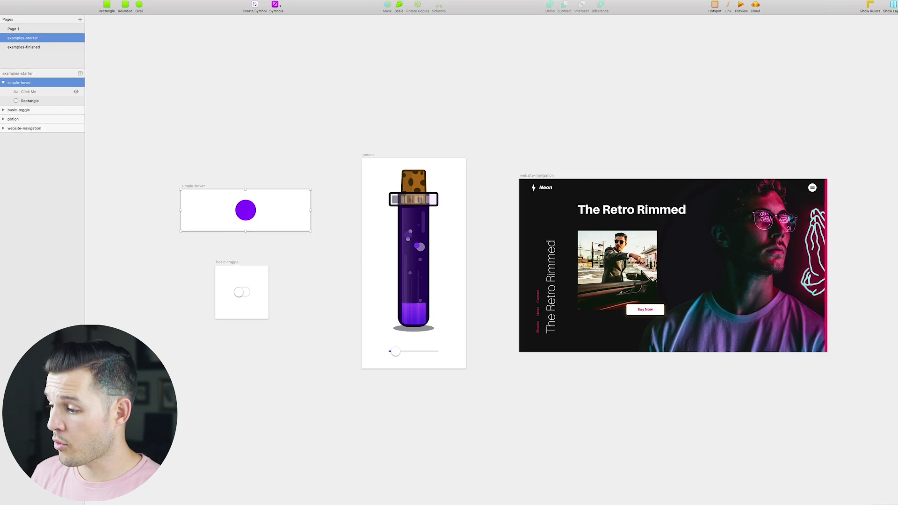
click(816, 499)
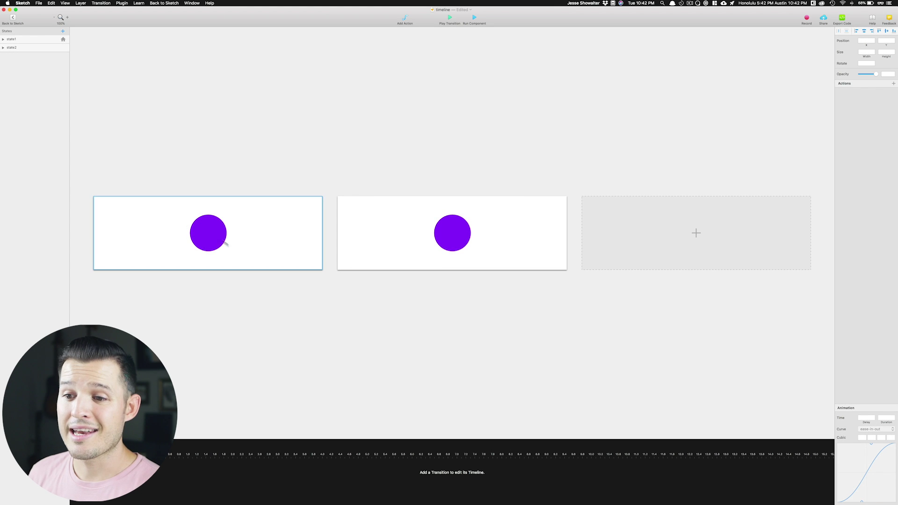
Stretch state2's purple circle into a wide Click Me pill, leaving state1's circle unchanged.
click(216, 235)
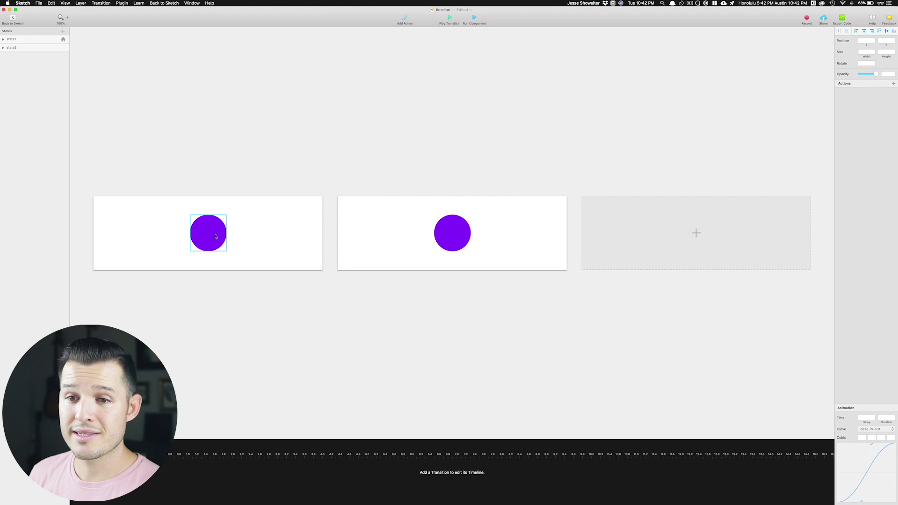
click(451, 239)
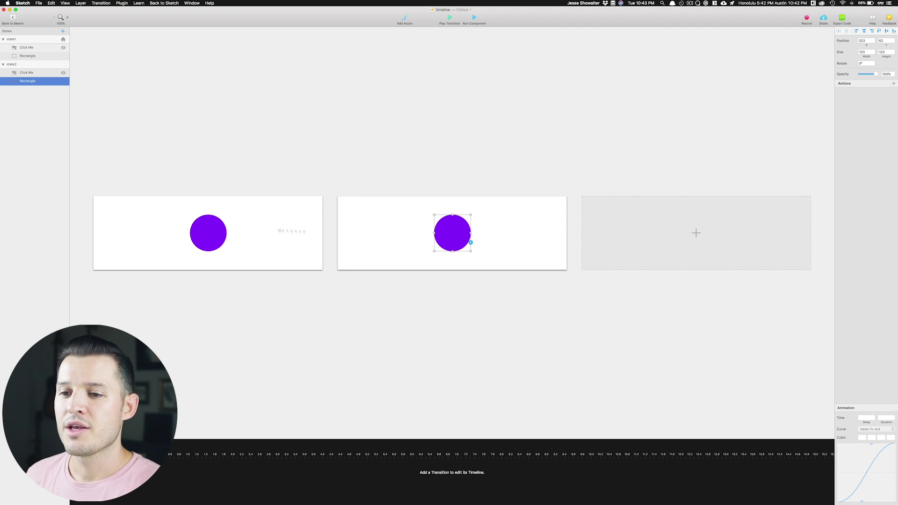
click(207, 228)
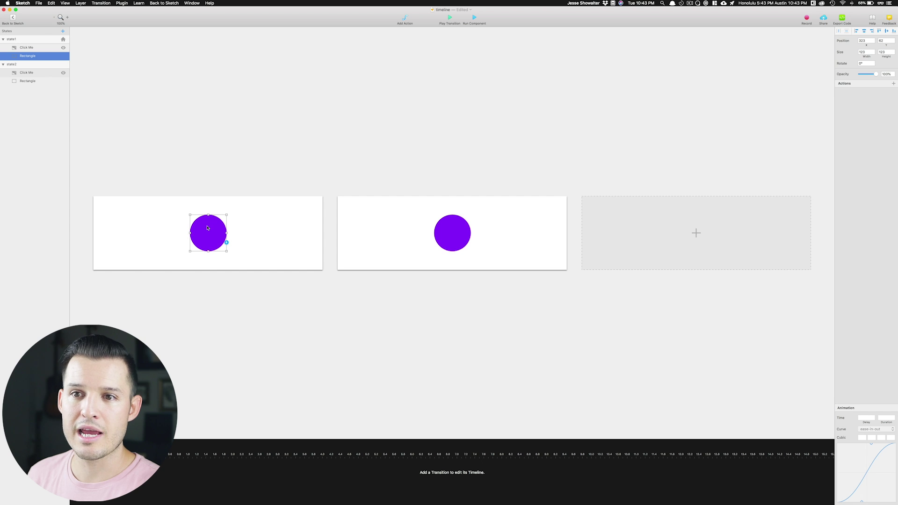
click(235, 280)
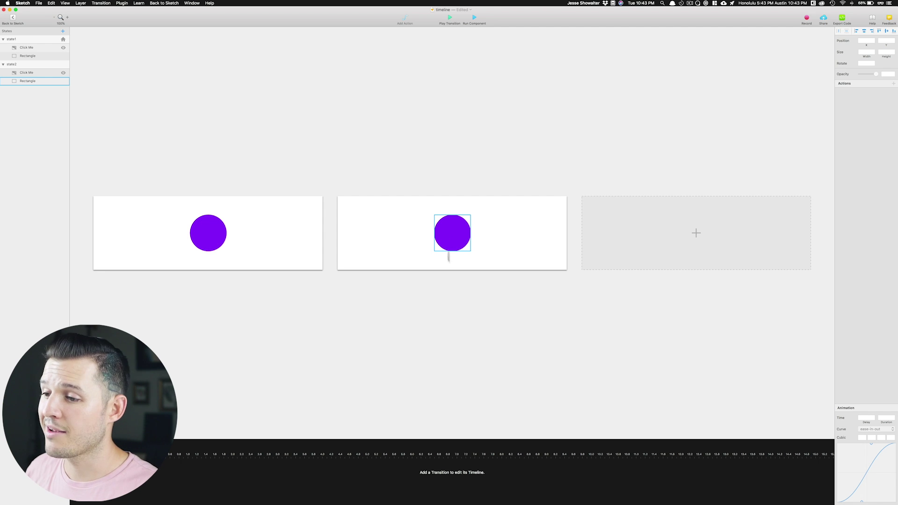
click(453, 236)
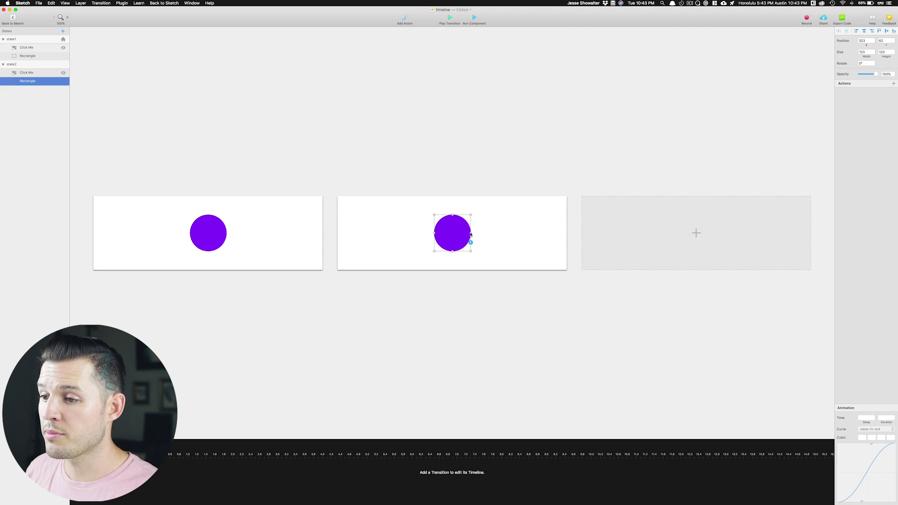
drag(470, 234, 583, 232)
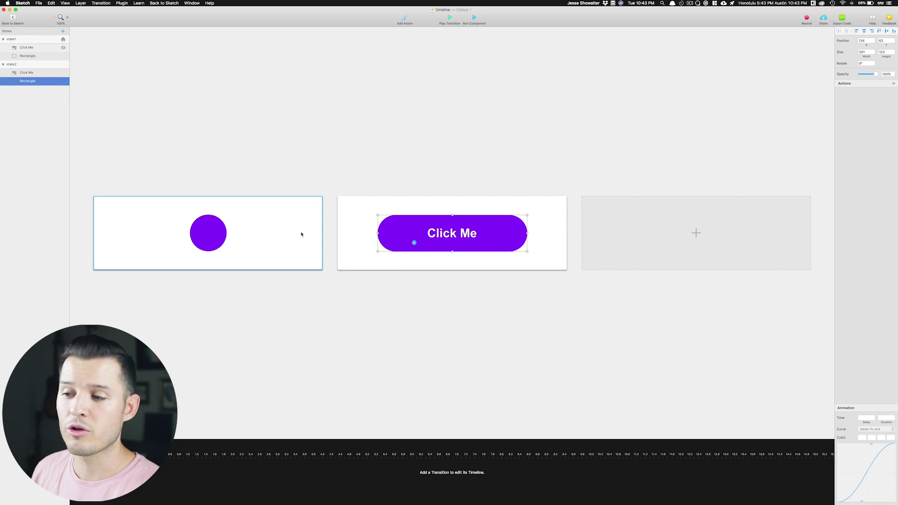
Link state1's circle to state2 with an On Mouse Enter trigger.
click(208, 232)
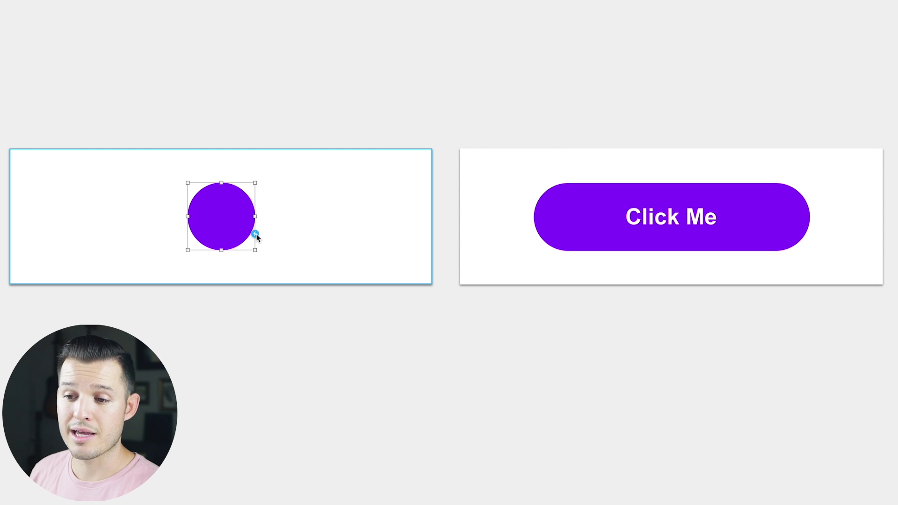
drag(257, 234, 556, 207)
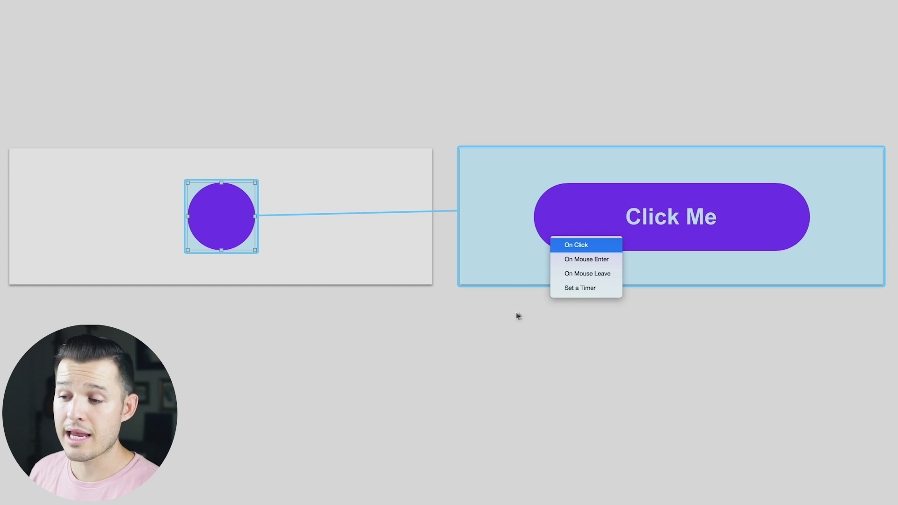
click(593, 260)
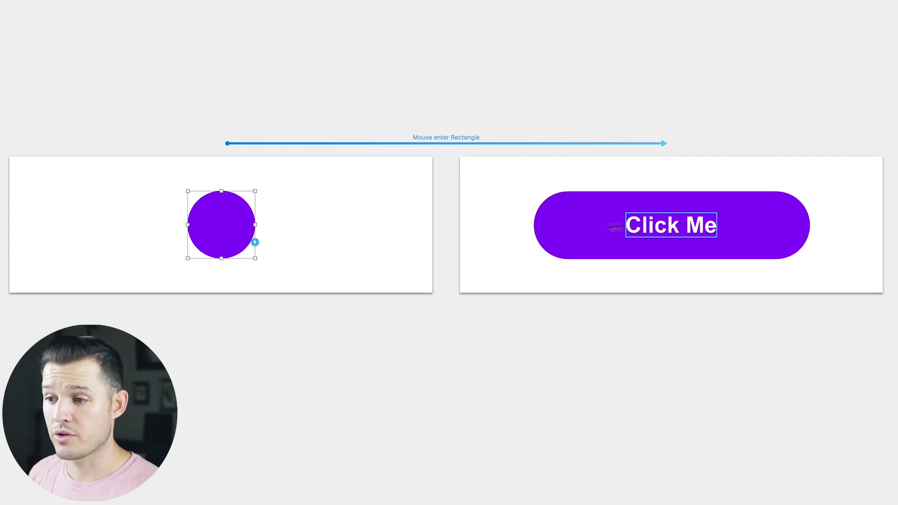
Link the Click Me button back to state1 On Mouse Leave and run the prototype.
click(577, 232)
drag(809, 243, 271, 201)
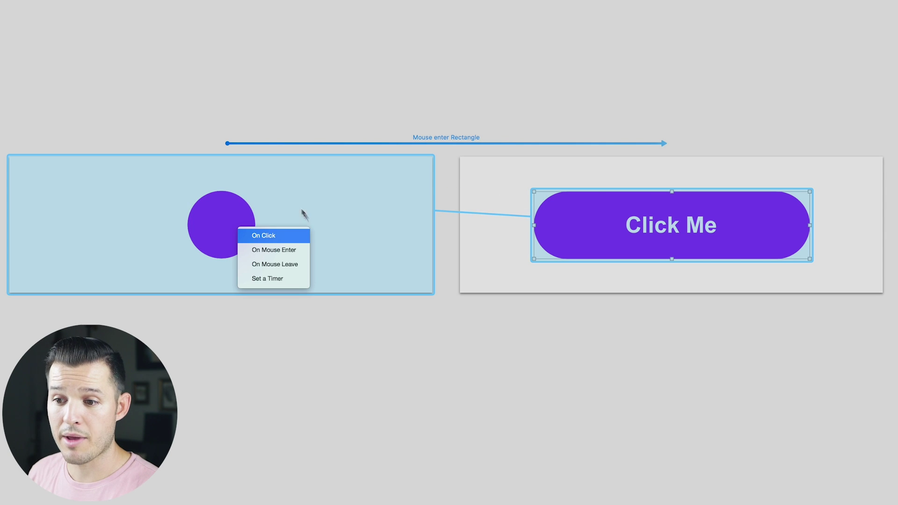
click(282, 266)
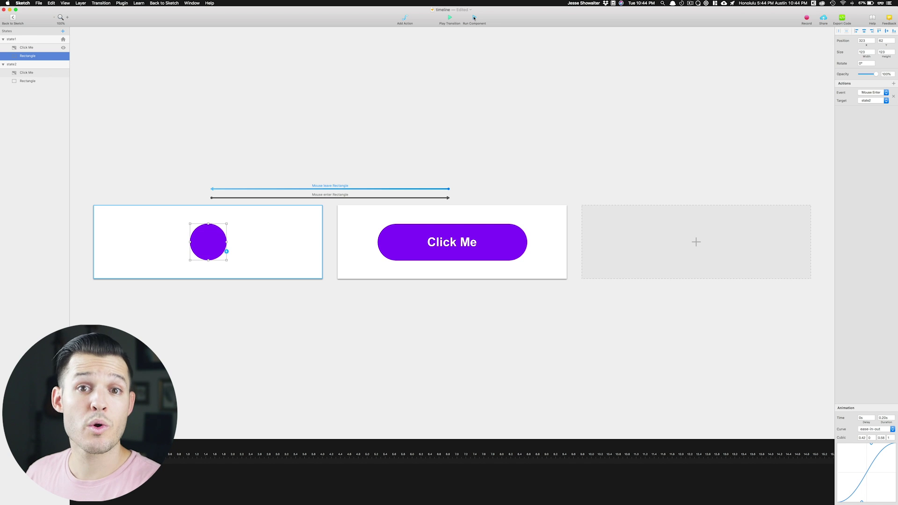
click(474, 18)
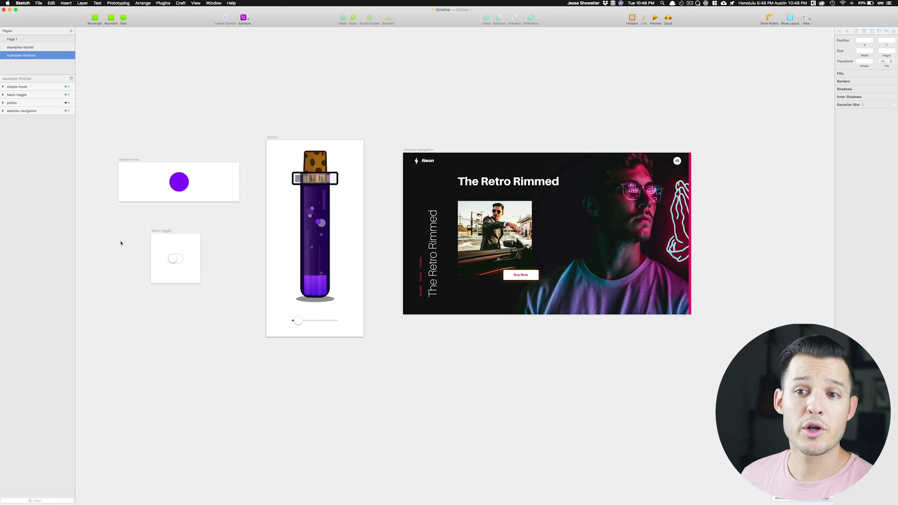
Show the animation options for the potion artboard.
click(67, 103)
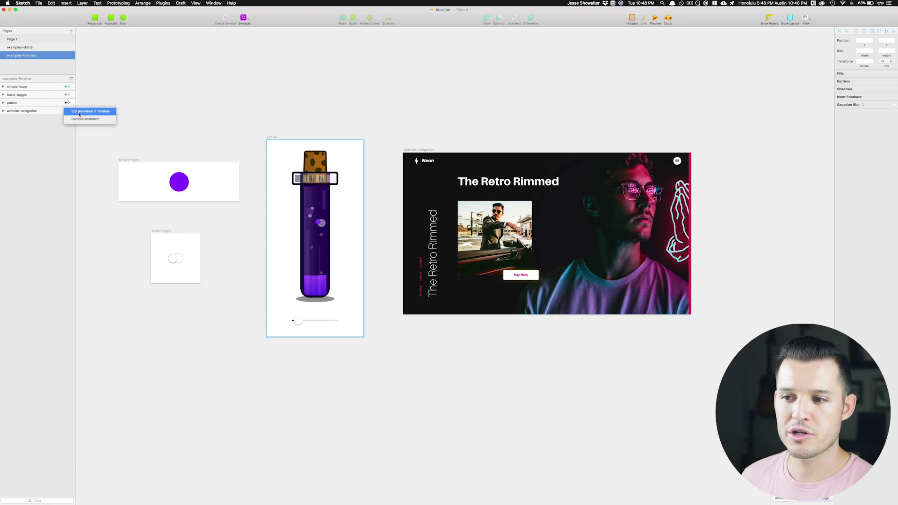
Open the potion animation in Timeline and select the bubbles layer in keyframe1's potion group.
click(79, 112)
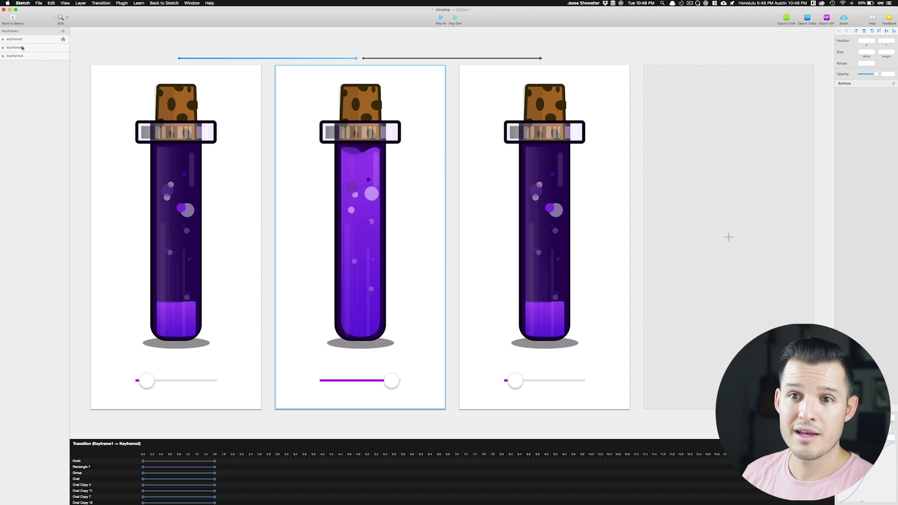
click(3, 40)
click(8, 74)
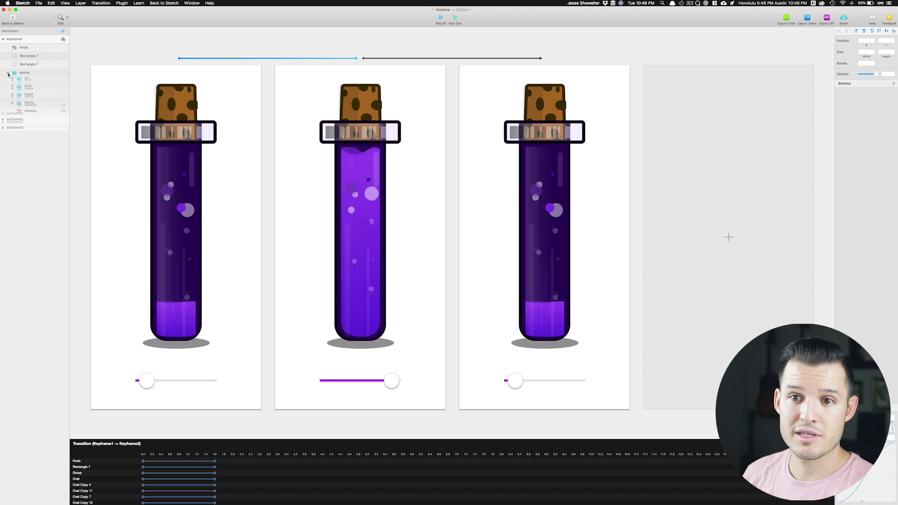
click(30, 82)
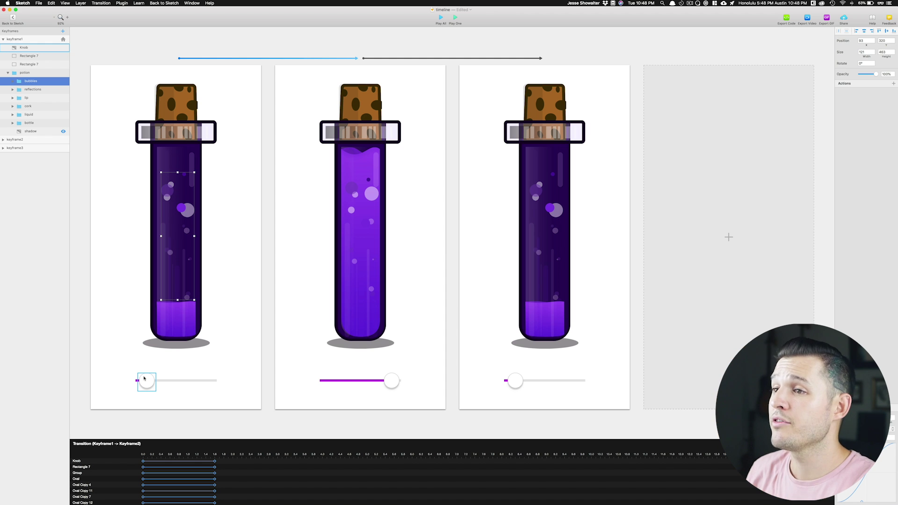
Play the whole potion animation with Play All.
click(440, 18)
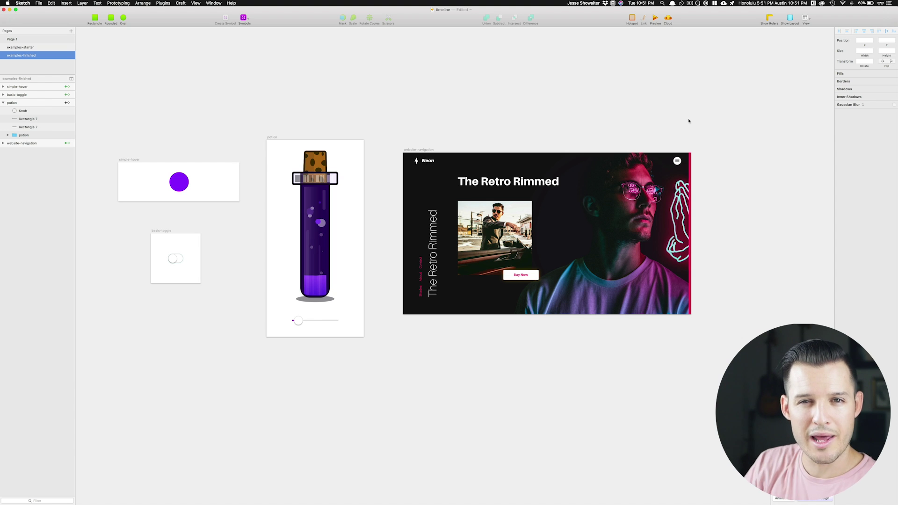
Open the website-navigation component in Timeline via Edit Component.
click(68, 143)
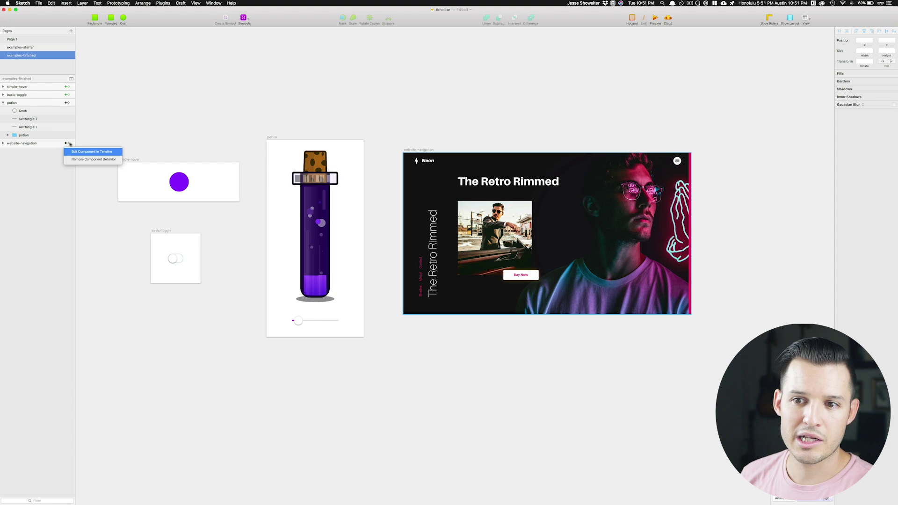
click(93, 152)
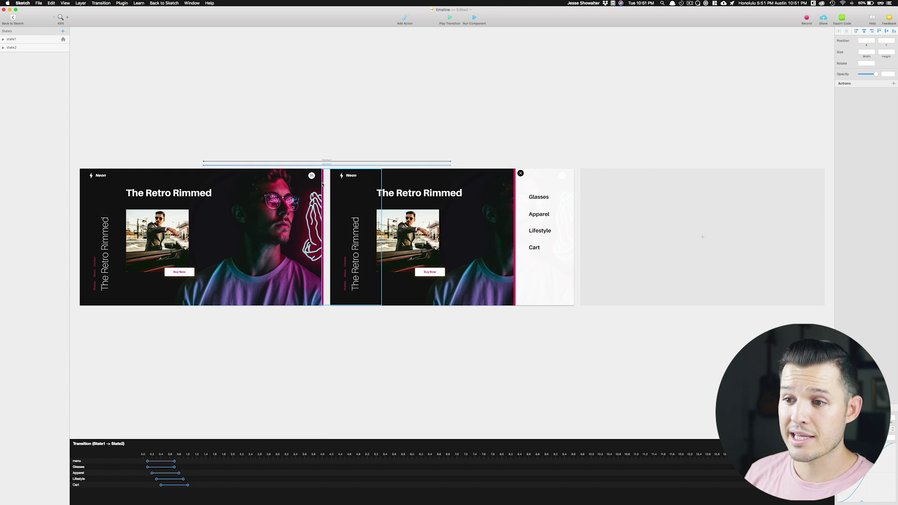
Select state2's Glasses text, then view the State2 → State1 transition.
click(539, 201)
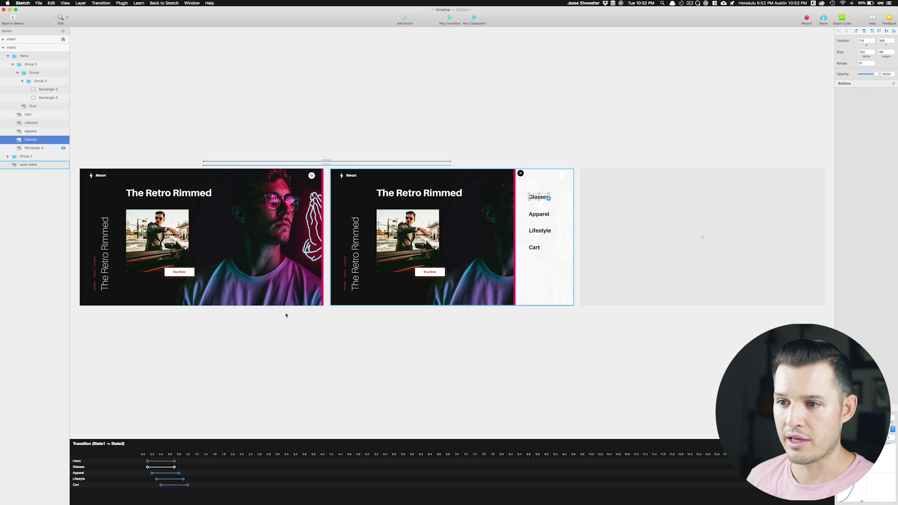
click(339, 161)
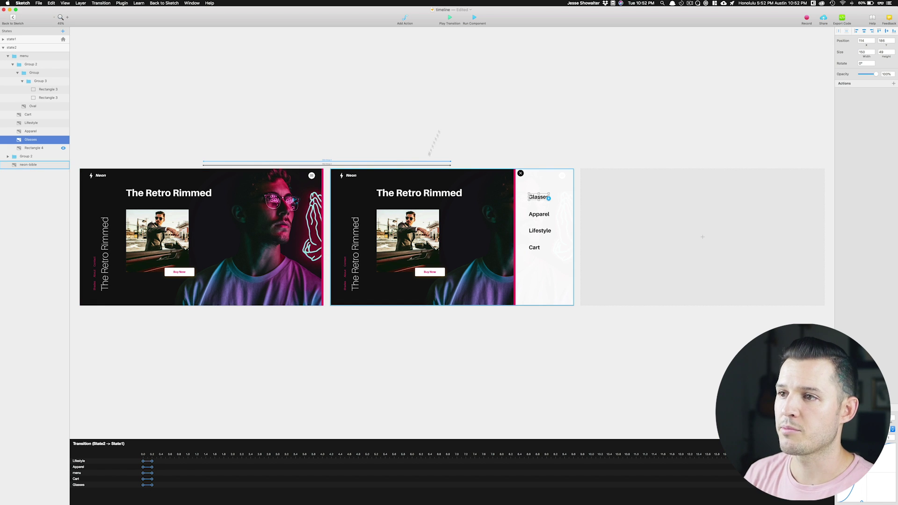
click(473, 18)
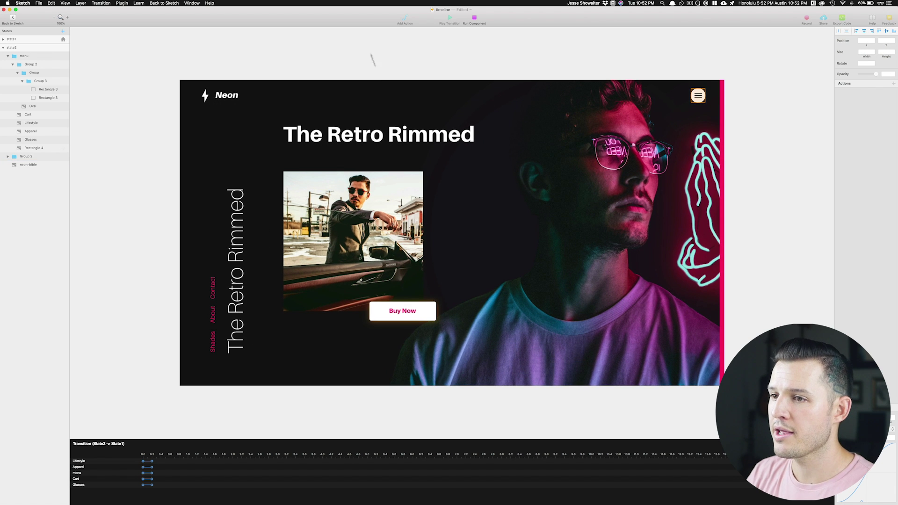
click(697, 96)
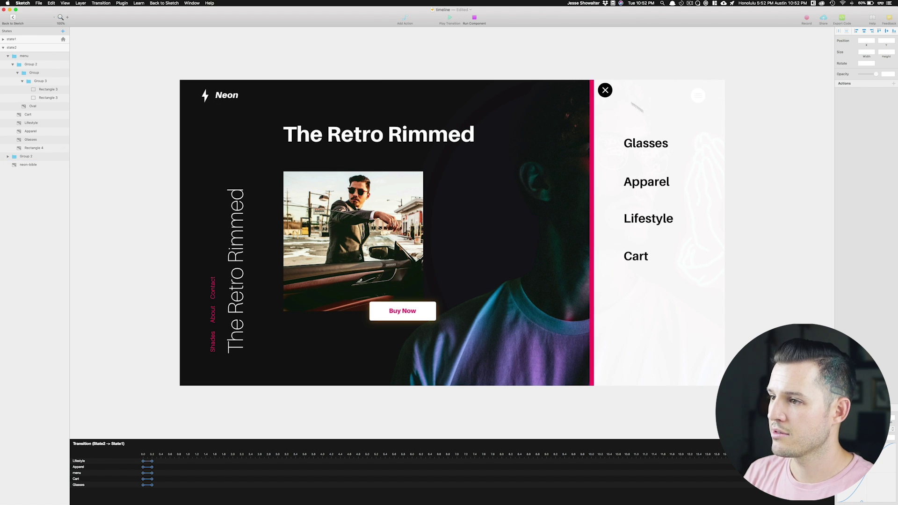
click(606, 90)
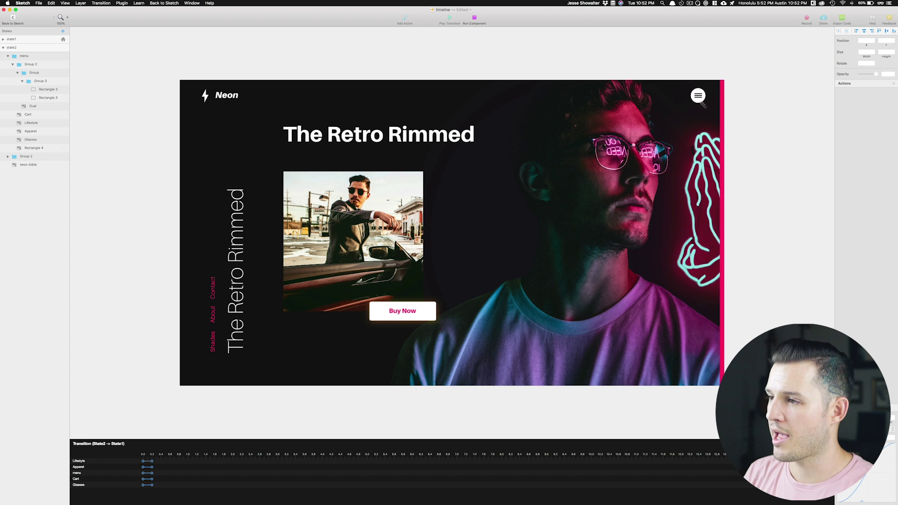
click(697, 96)
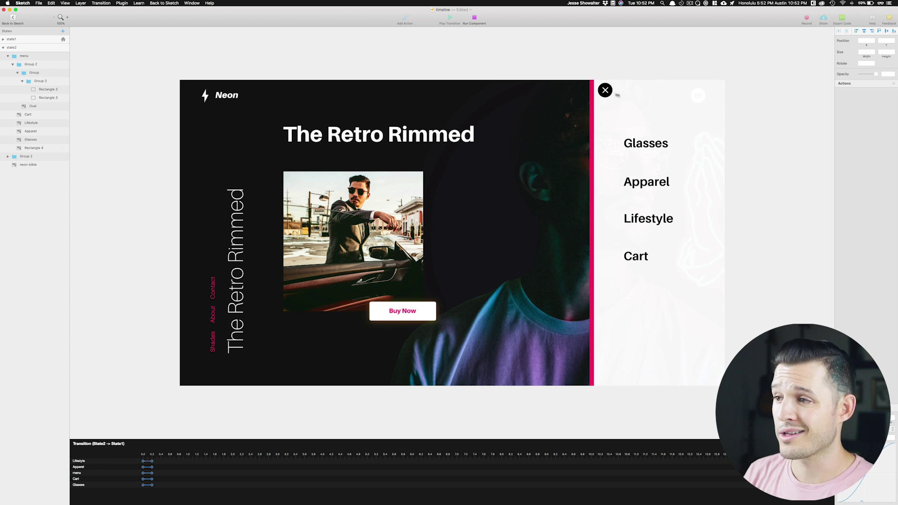
click(606, 92)
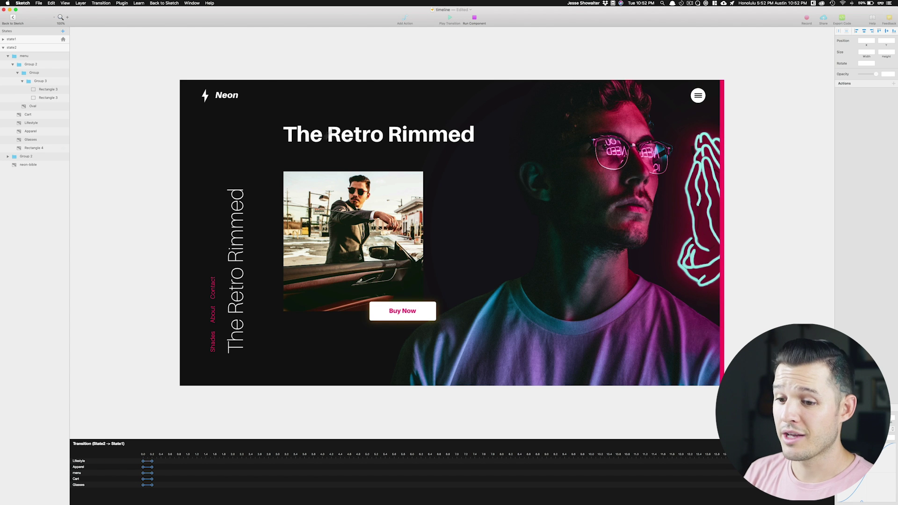
click(474, 17)
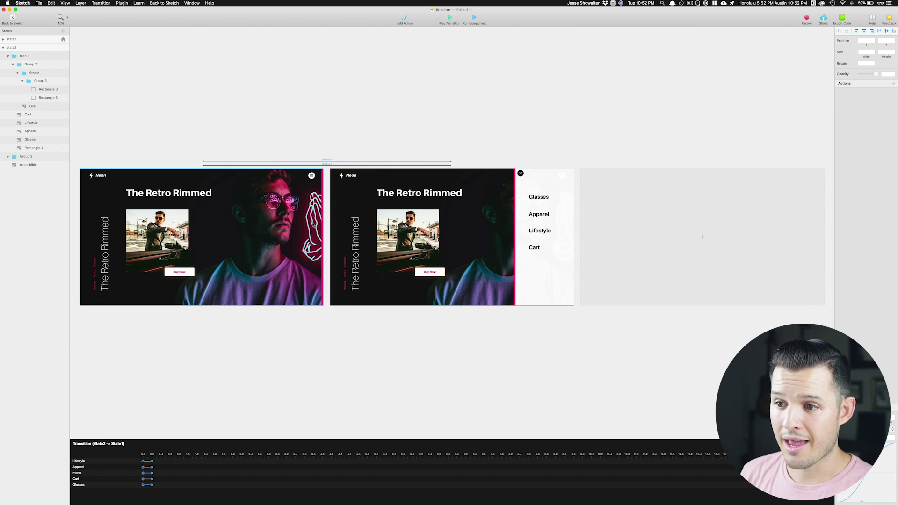
Edit the Rotate value of state1's Glasses menu item, then run the component full size.
click(3, 39)
click(24, 47)
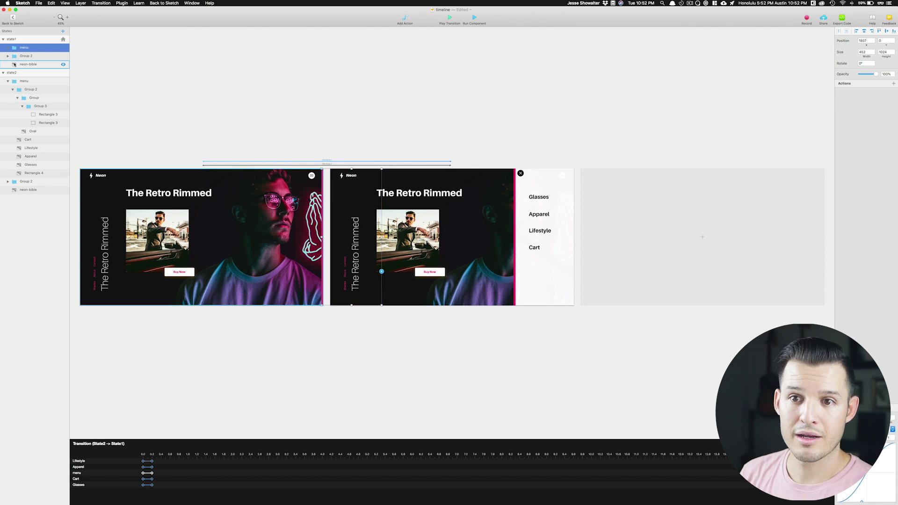
click(36, 164)
click(8, 48)
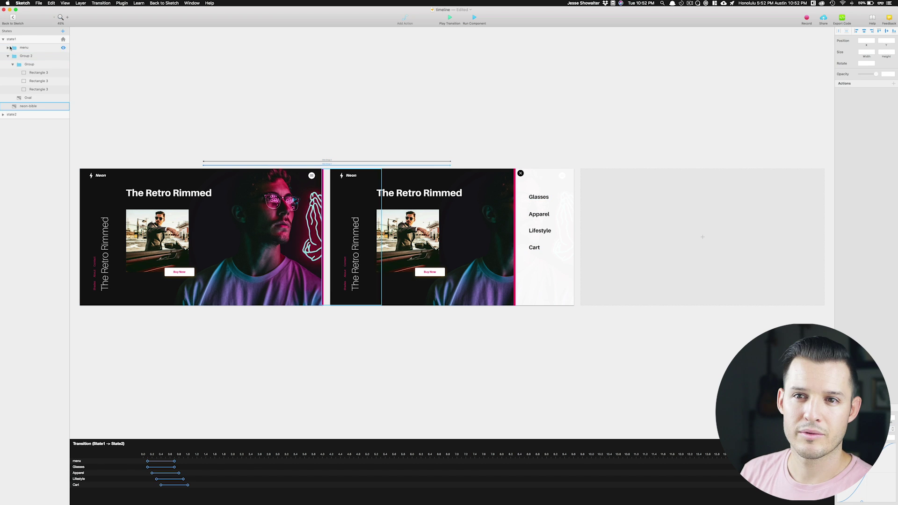
click(31, 89)
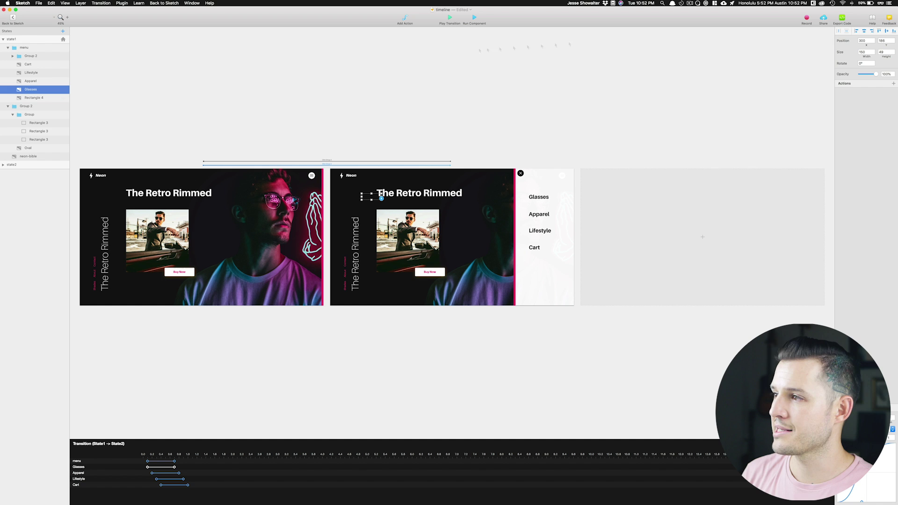
click(869, 63)
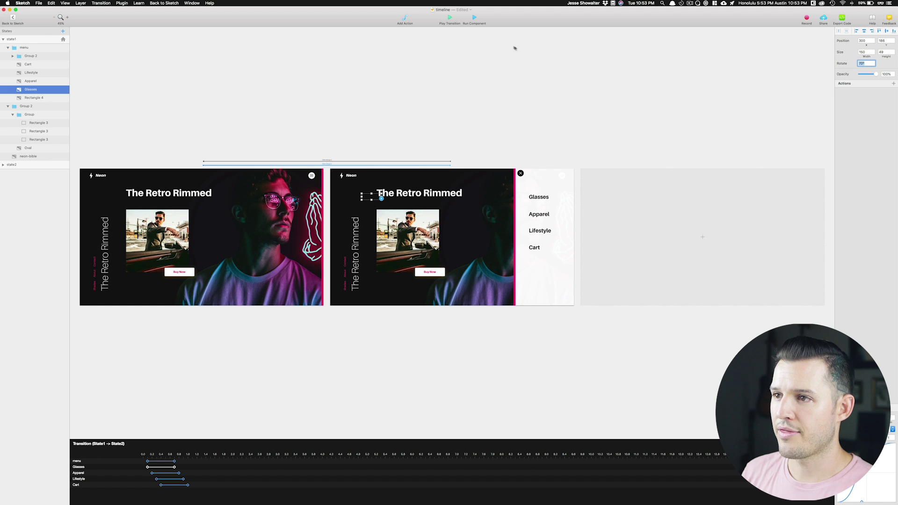
click(475, 19)
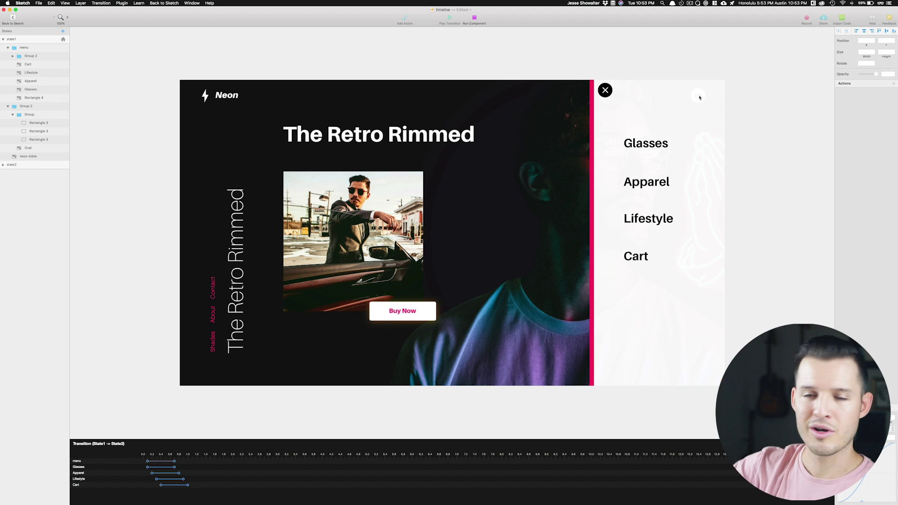
Toggle the slide-out menu in the preview, exit the preview, and export the navigation as code.
click(699, 98)
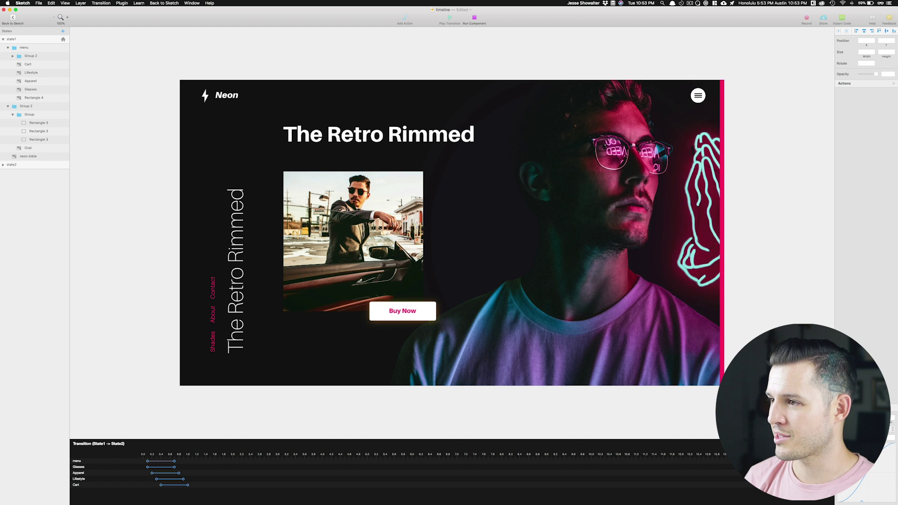
click(698, 96)
click(609, 95)
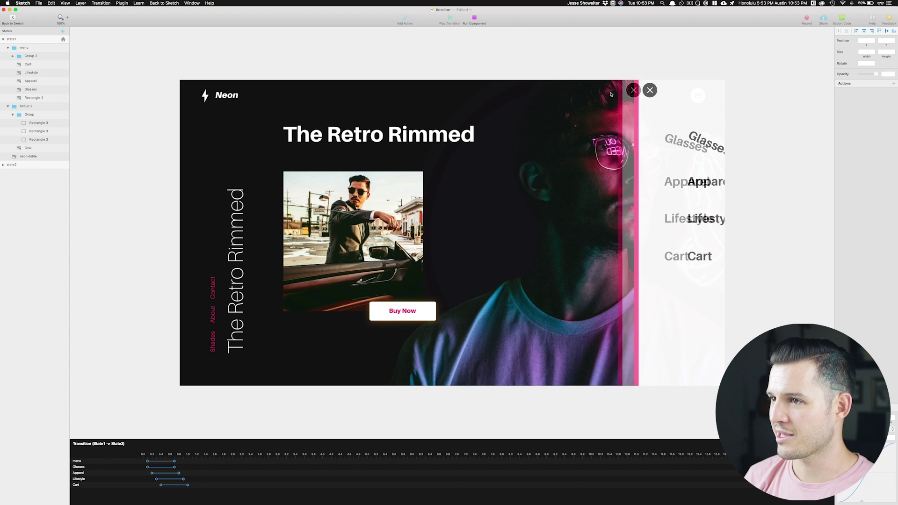
key(Escape)
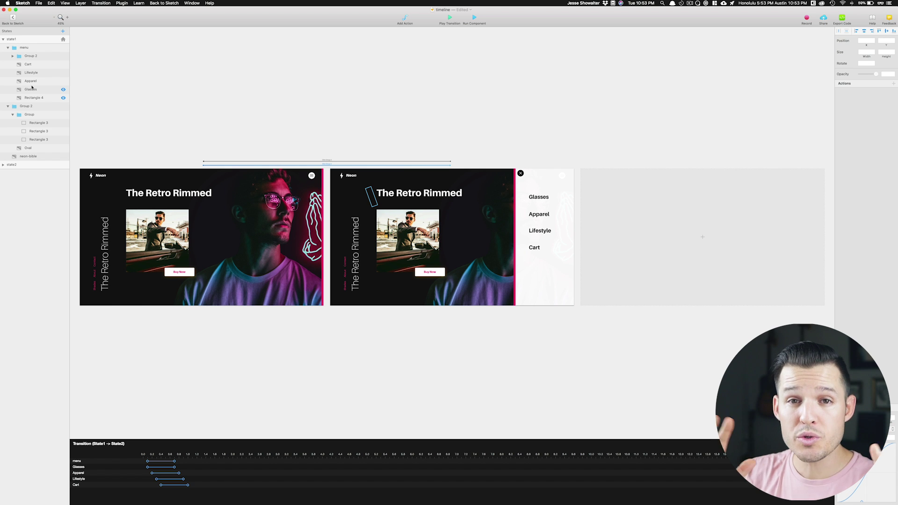
click(840, 21)
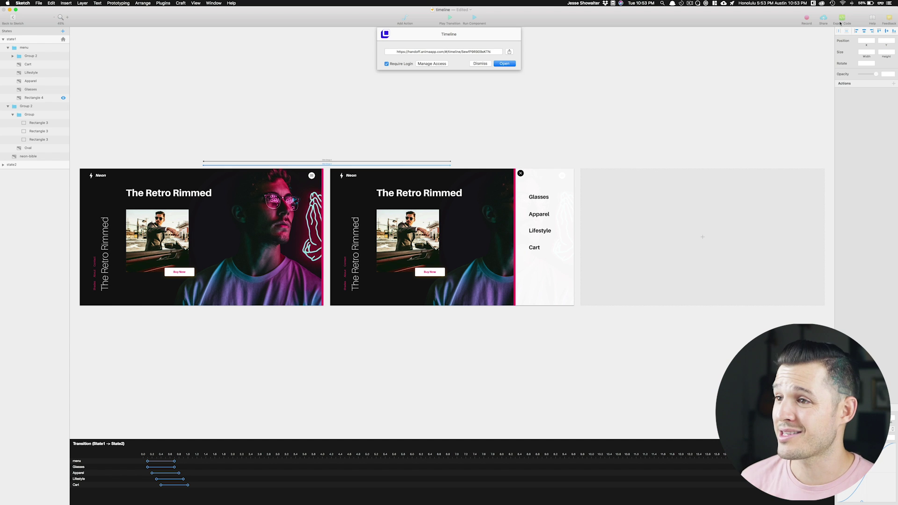
Open the exported navigation component's Anima Handoff page in the browser.
click(504, 64)
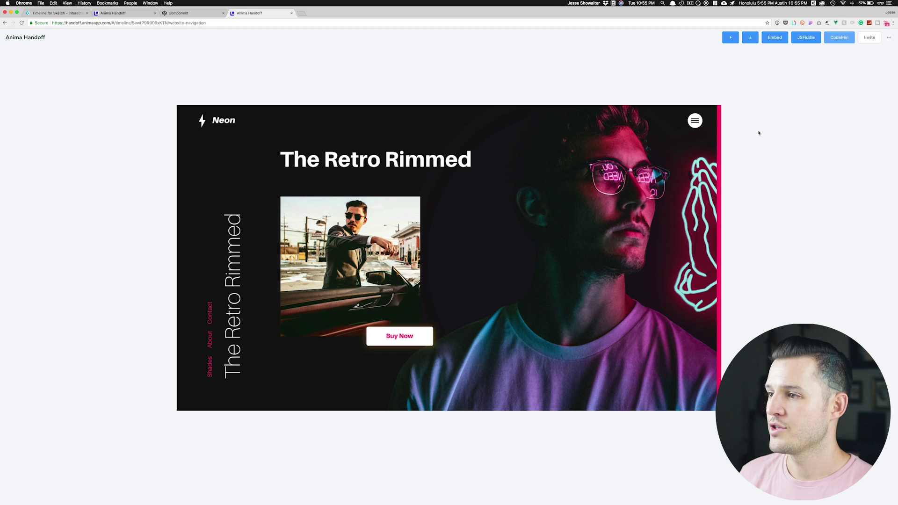
Open and close the slide-out menu on the Handoff page, then send the code to JSFiddle.
click(695, 121)
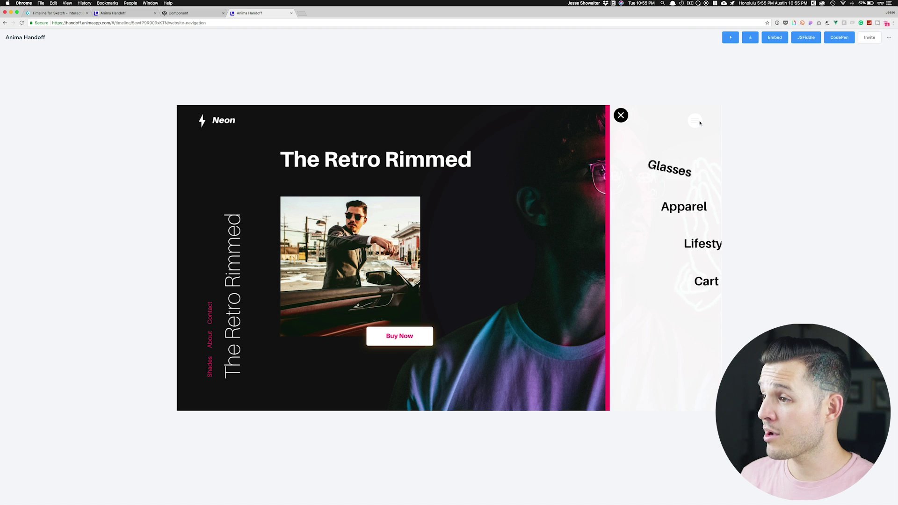
click(601, 116)
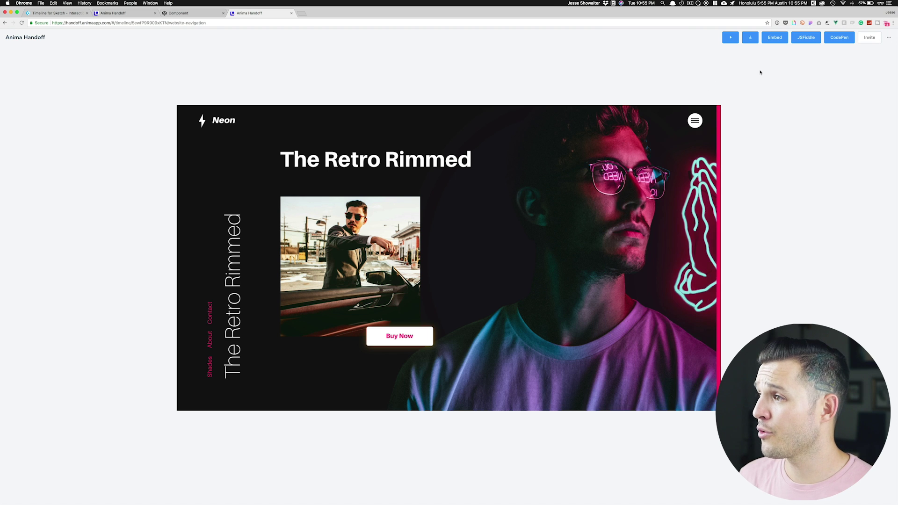
click(805, 38)
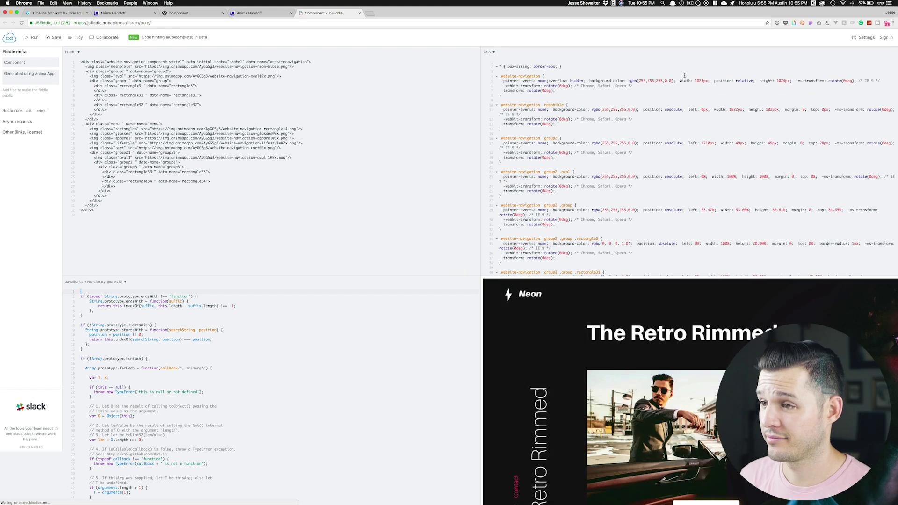
Widen and heighten the Result pane, then open and close the slide-out menu twice.
drag(481, 296, 267, 296)
drag(328, 277, 328, 208)
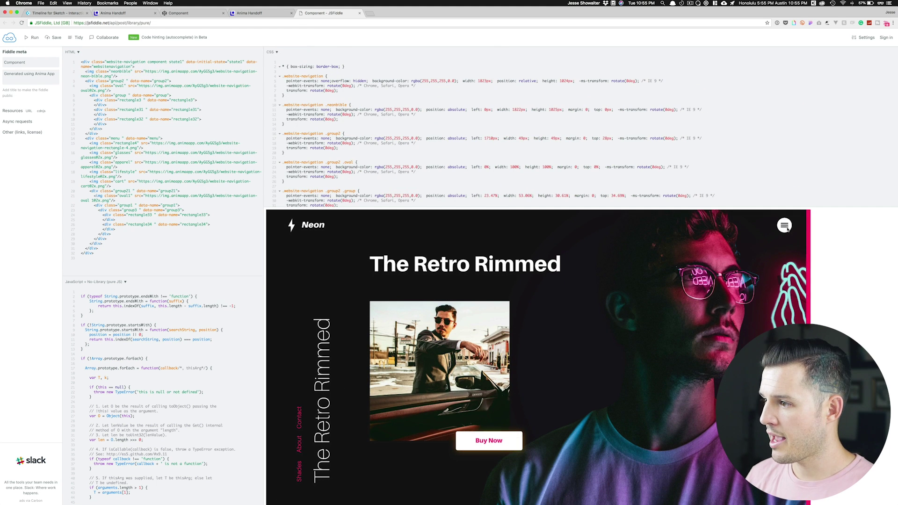
click(785, 228)
click(690, 220)
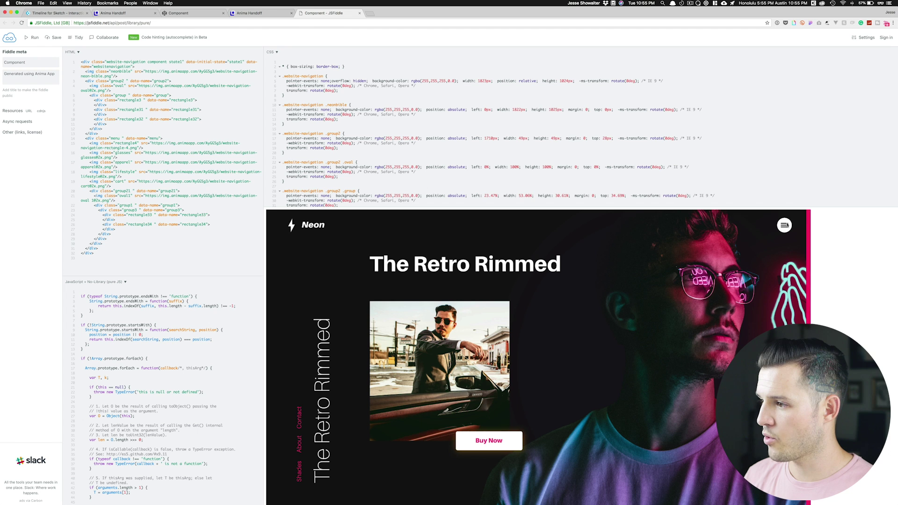
click(785, 225)
click(690, 220)
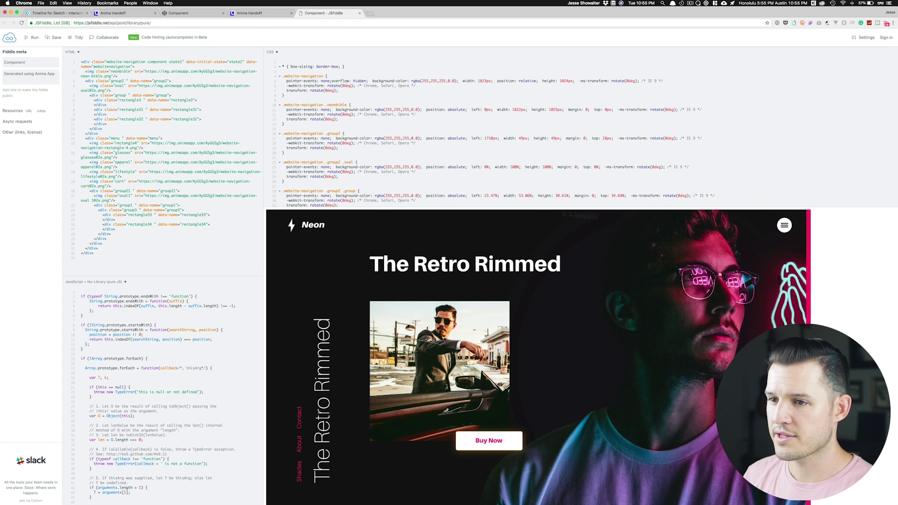